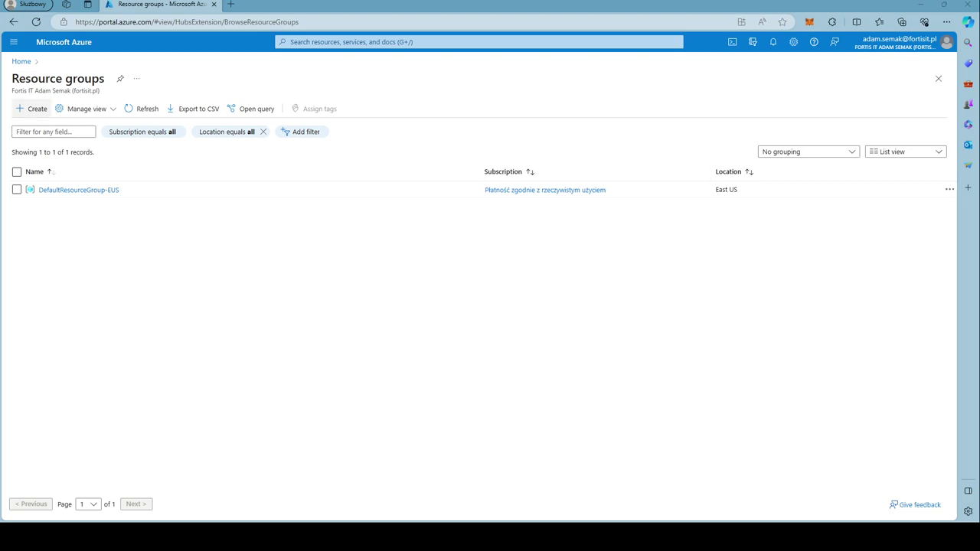
Start a new resource group and enter the name storage-rg
left_click(39, 109)
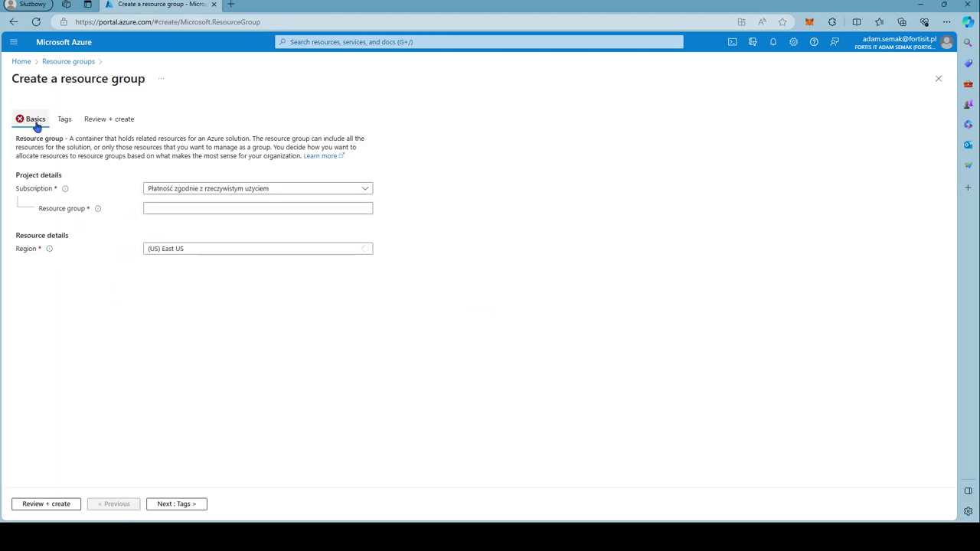
left_click(938, 78)
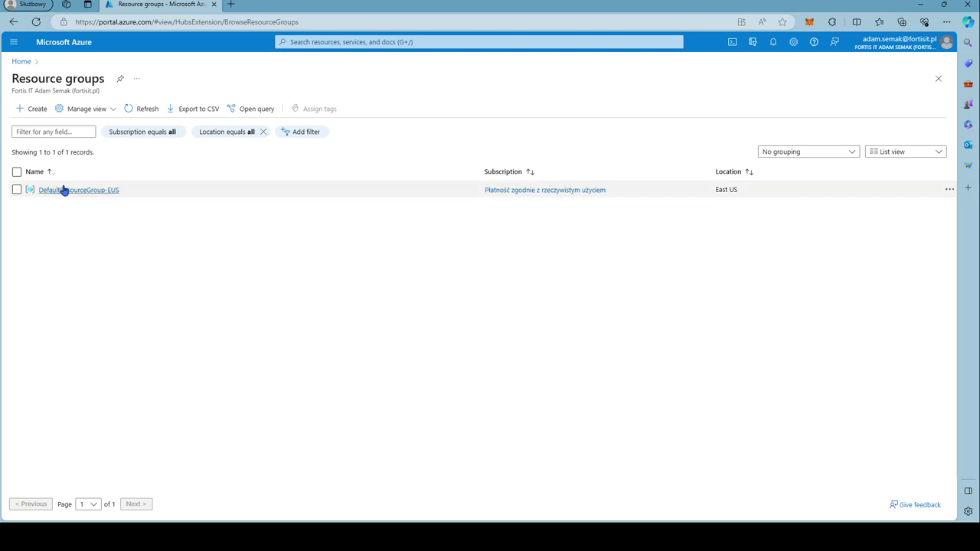
left_click(45, 110)
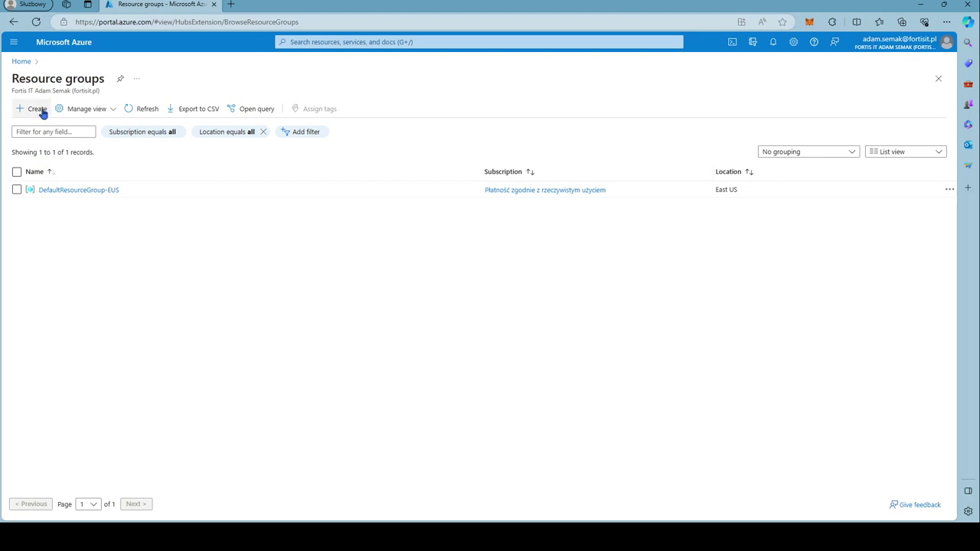
left_click(160, 207)
type("storage-rg")
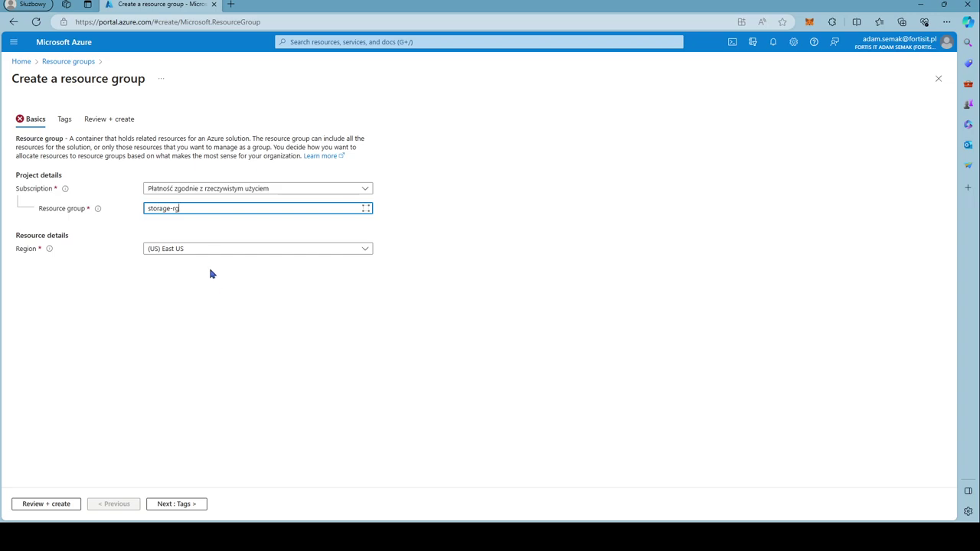
Set the region to (Europe) Poland Central and create the resource group via Review + create
left_click(208, 250)
scroll(225, 324, "down", 5)
scroll(225, 329, "down", 3)
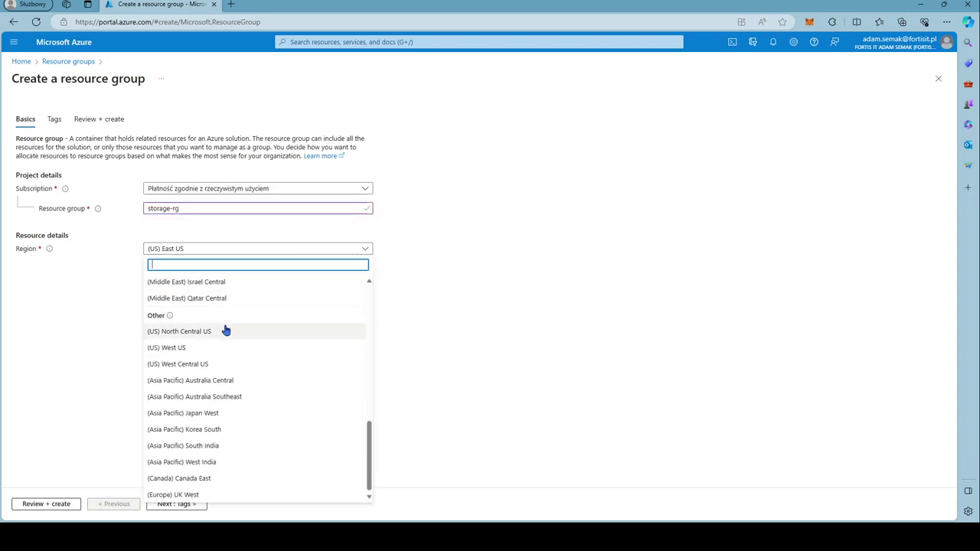
scroll(236, 337, "up", 4)
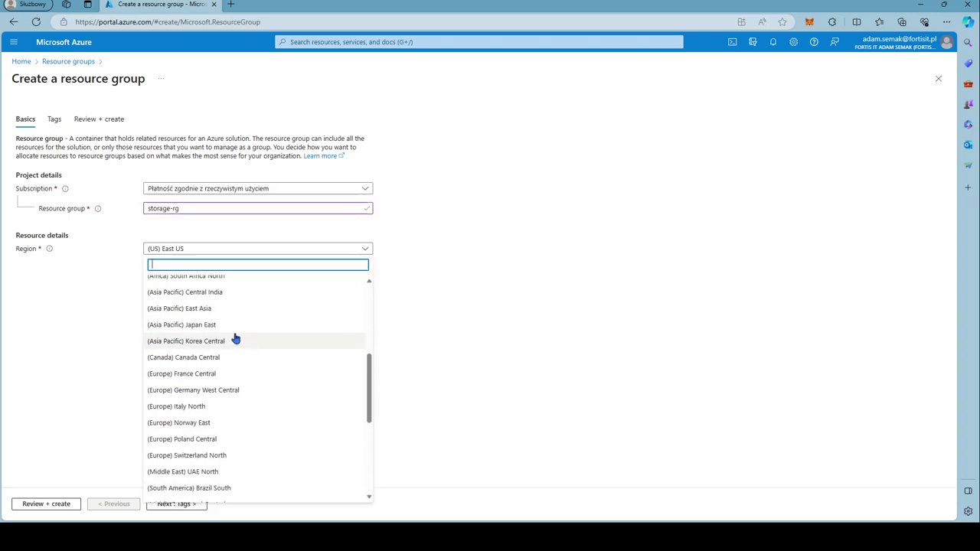
left_click(218, 438)
left_click(176, 503)
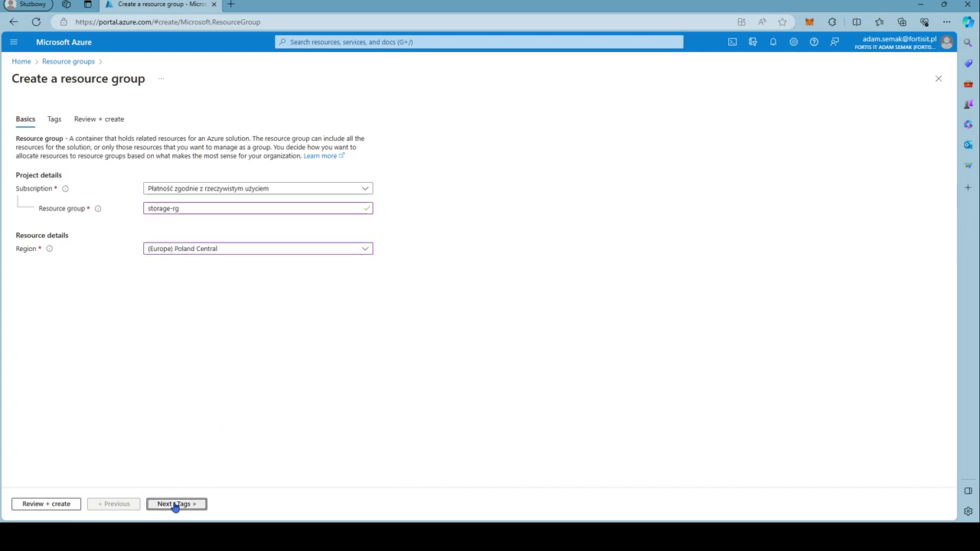
left_click(176, 506)
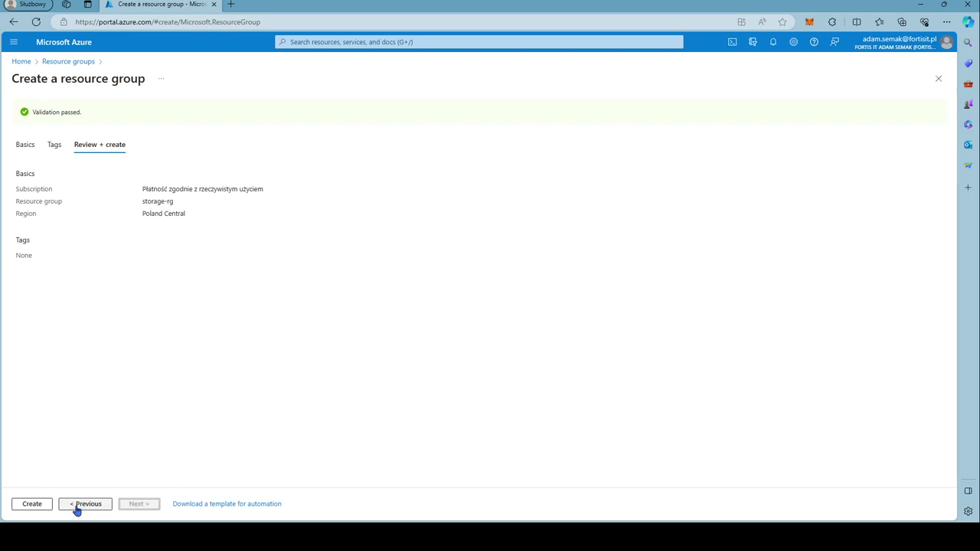
left_click(38, 504)
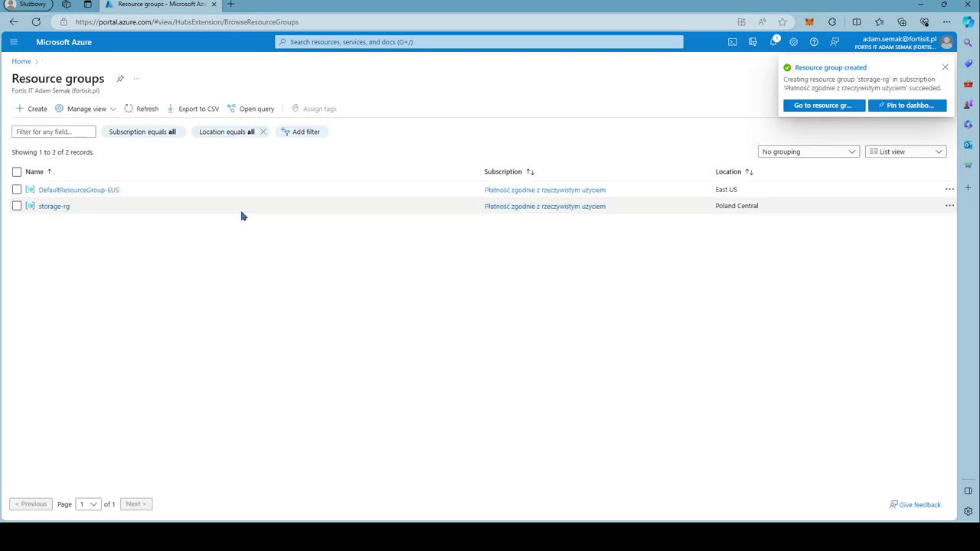
From storage-rg, search the Marketplace for 'storage account' and open Microsoft's Storage account offer
left_click(52, 206)
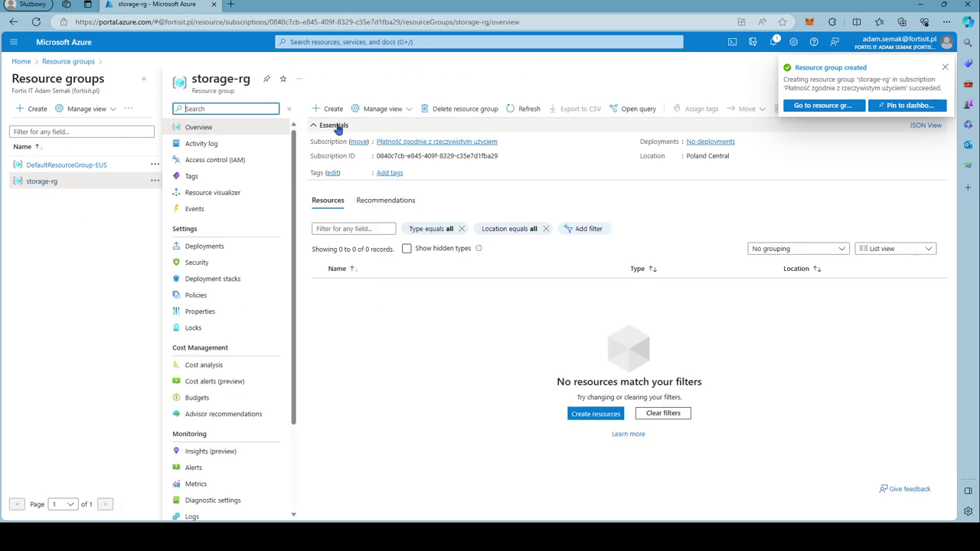
left_click(328, 108)
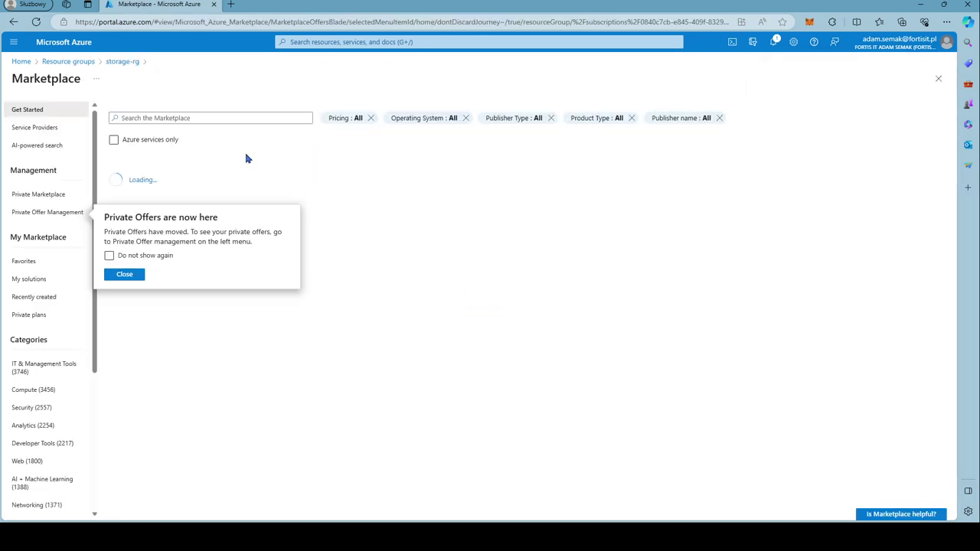
left_click(135, 277)
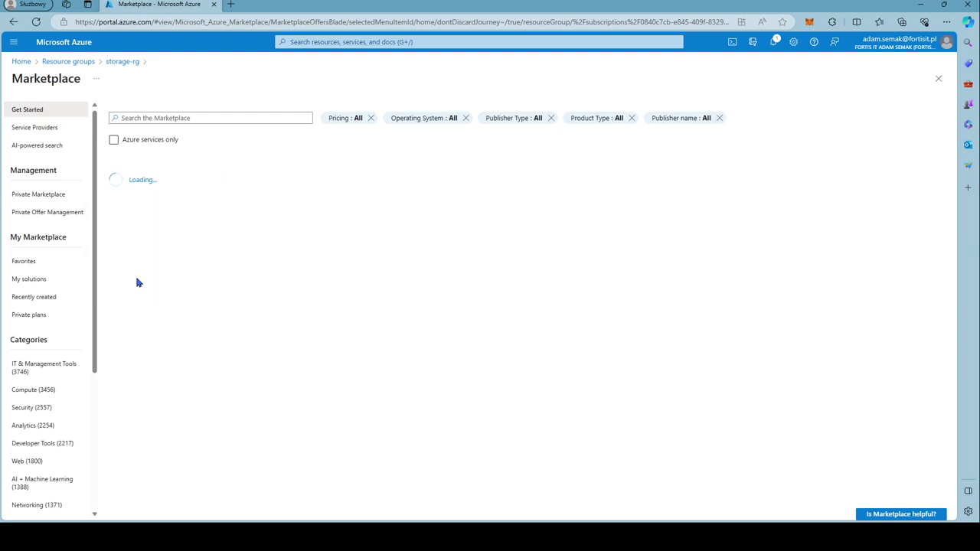
left_click(166, 117)
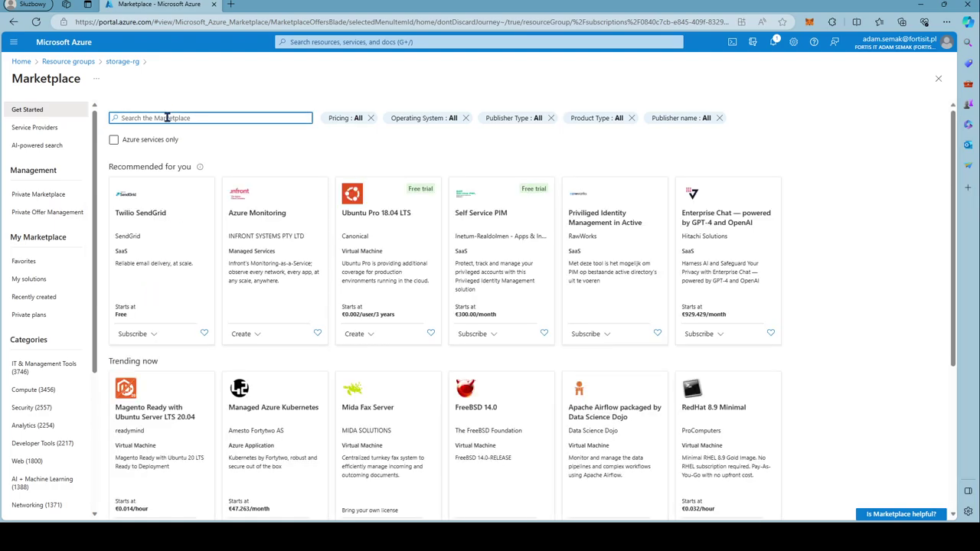
type("storage")
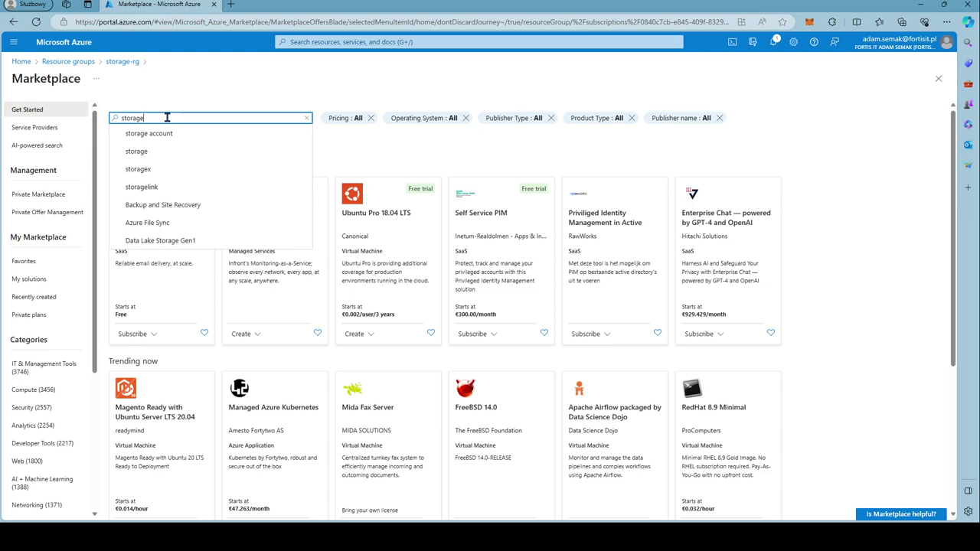
left_click(172, 136)
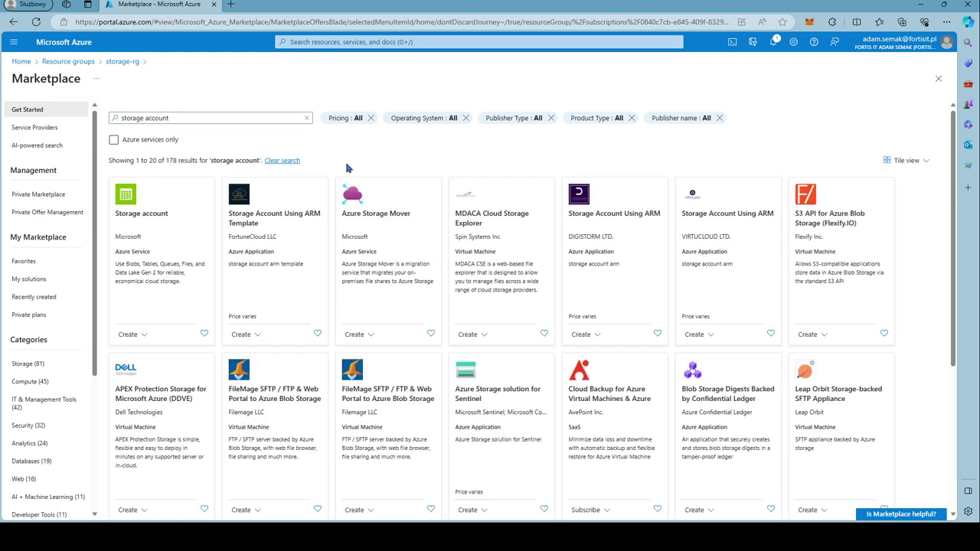
left_click(141, 215)
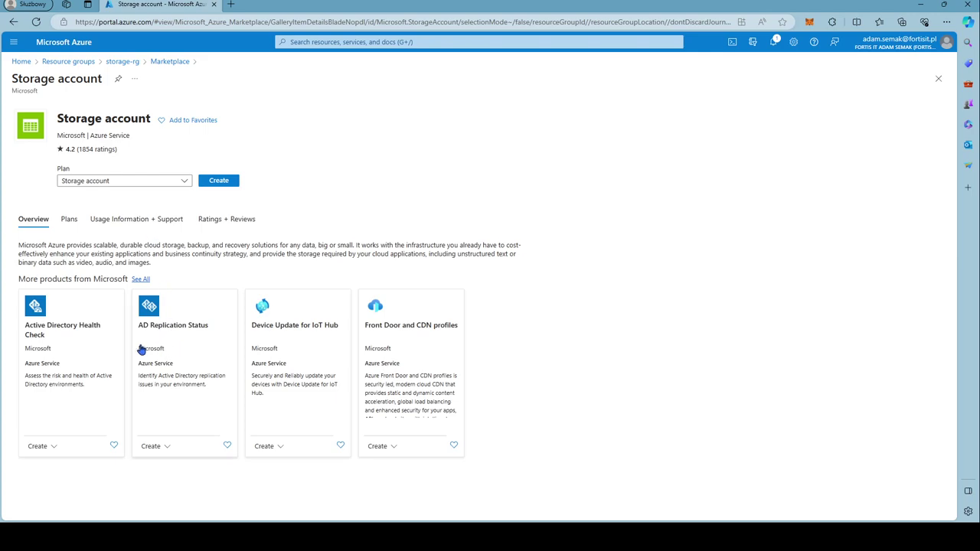
Start a new storage account named tmp, keeping Standard performance
left_click(222, 183)
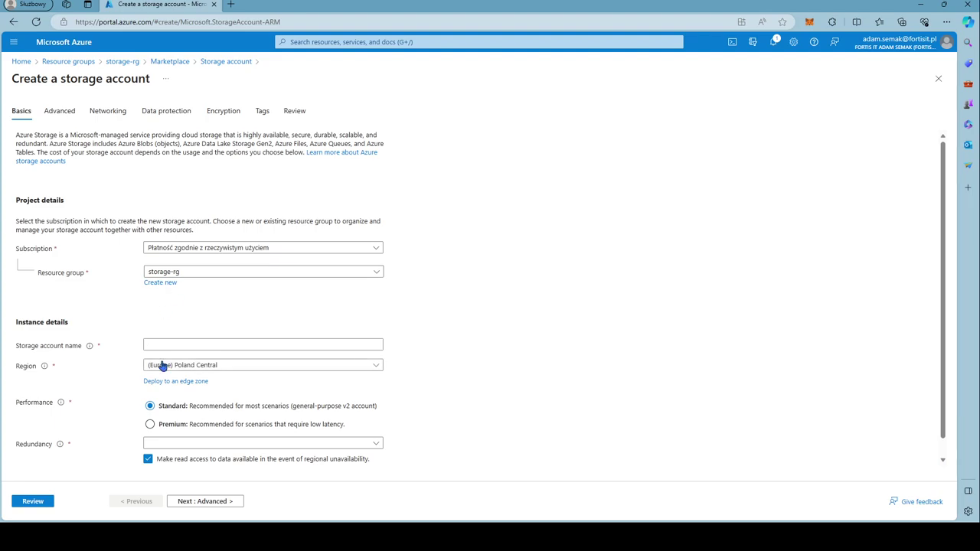
left_click(169, 343)
type("tmp")
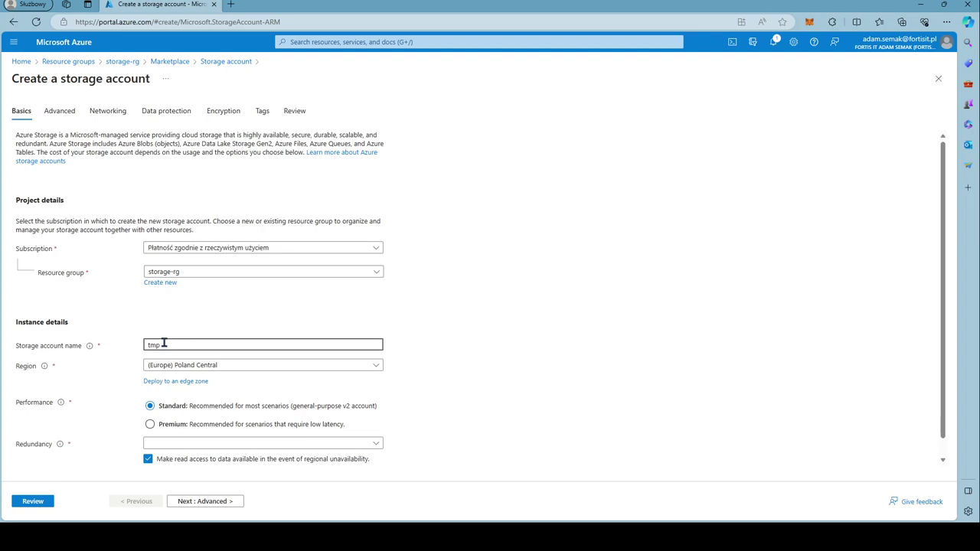
mouse_move(164, 344)
left_mouse_down()
mouse_move(143, 345)
mouse_move(235, 350)
left_mouse_up()
left_click(149, 346)
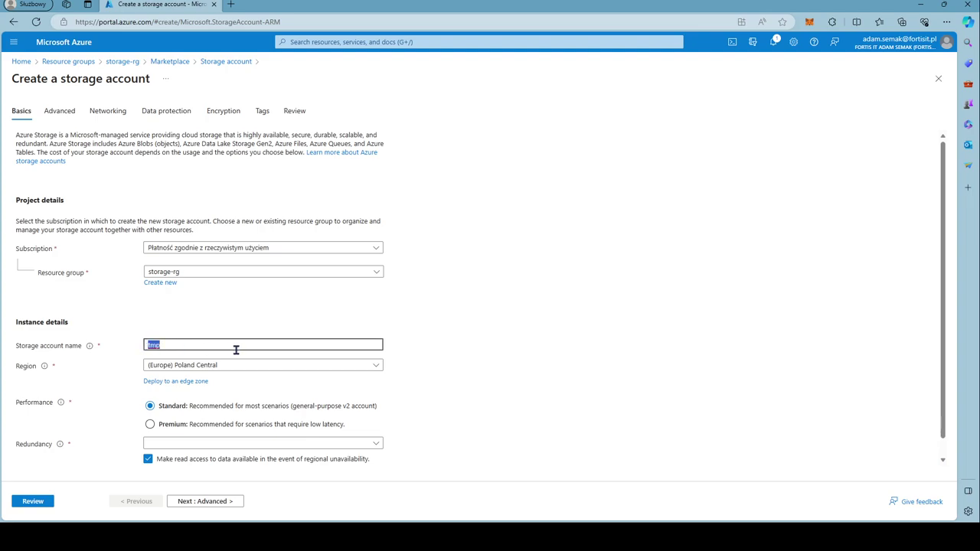
left_click(209, 313)
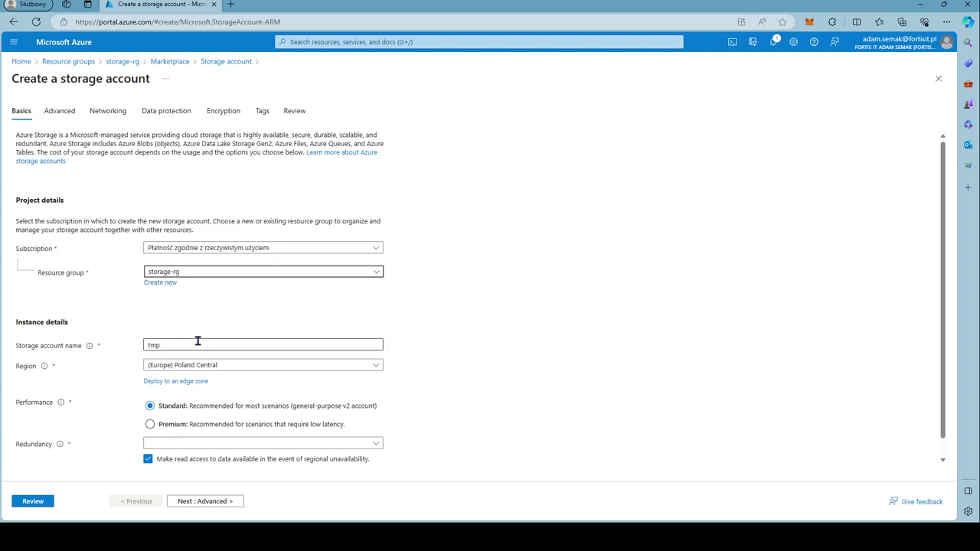
left_click_drag(164, 344, 123, 344)
left_click(475, 379)
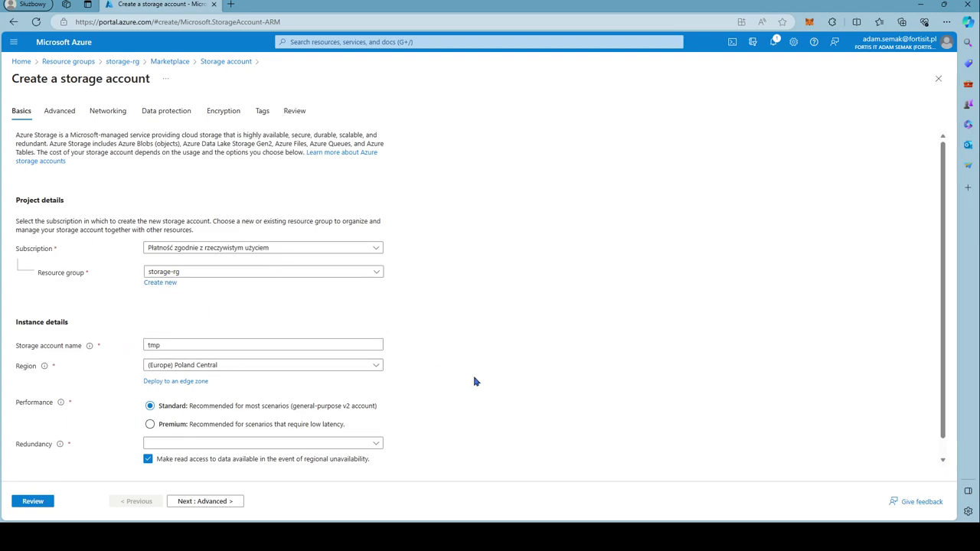
Set redundancy to locally-redundant storage (LRS) and continue to Advanced
scroll(208, 389, "down", 1)
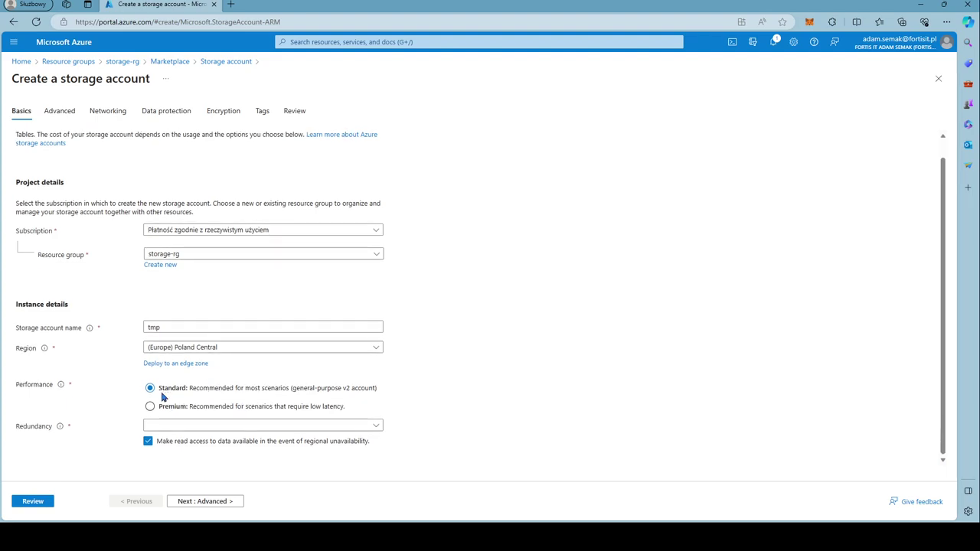
left_click(161, 427)
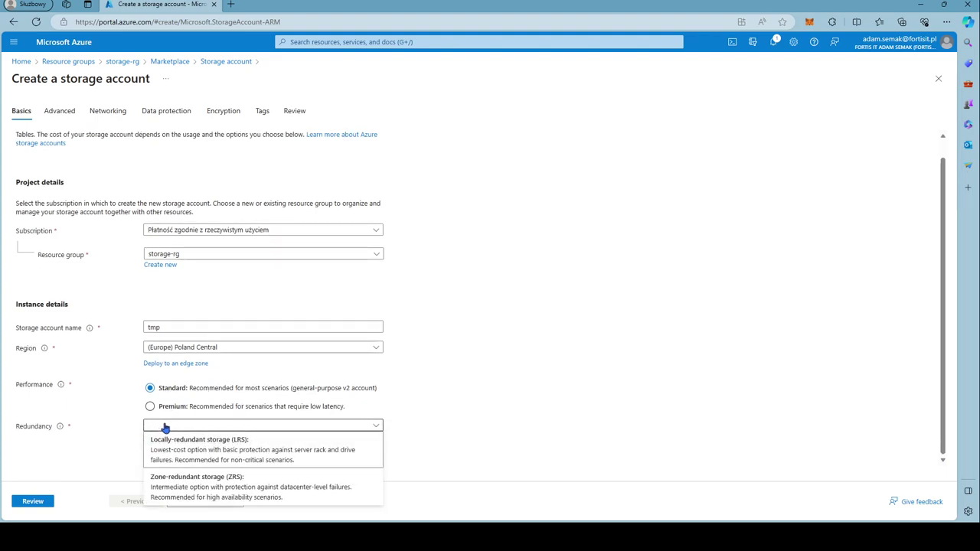
left_click(165, 444)
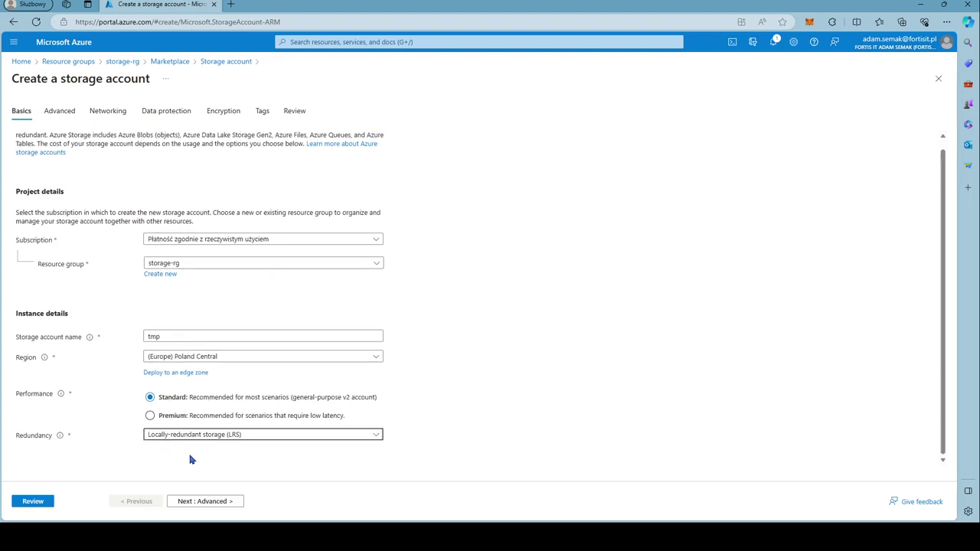
left_click(199, 502)
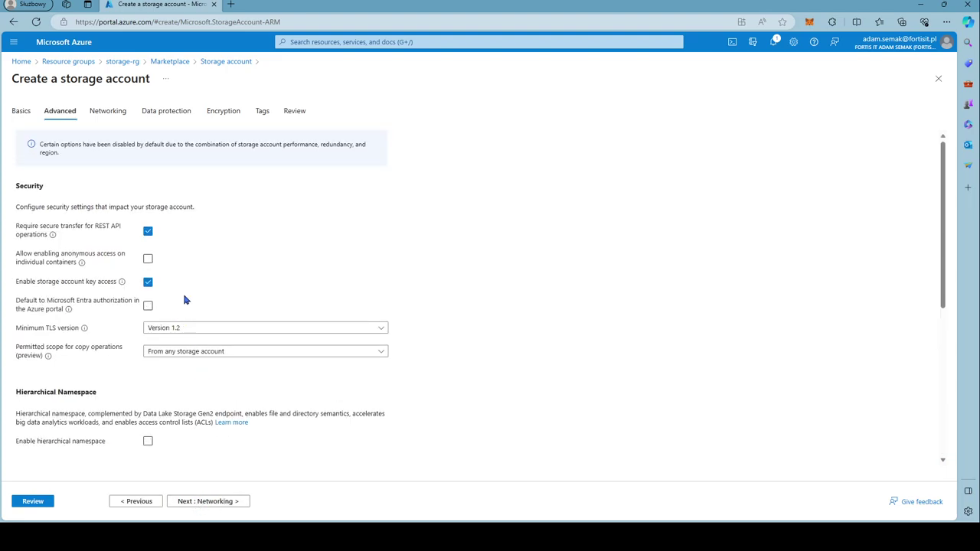
Toggle the REST API secure transfer option, review blob and file options, and continue to Networking
left_click(148, 233)
scroll(207, 414, "down", 2)
scroll(197, 452, "down", 2)
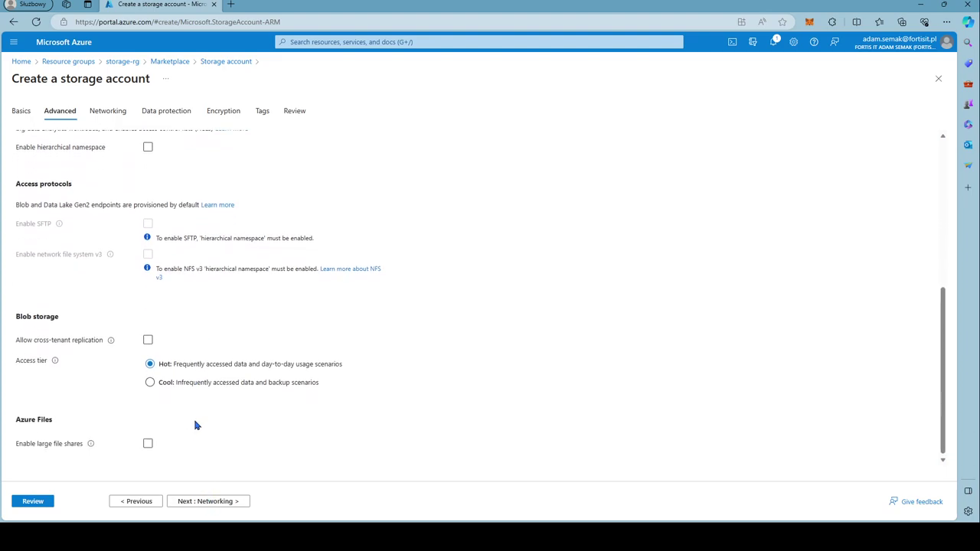
left_click(209, 503)
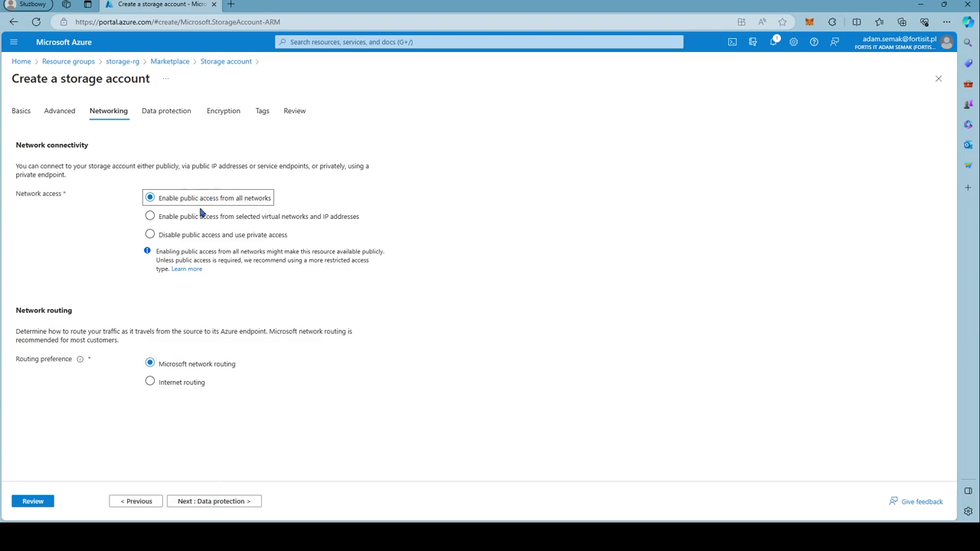
Advance through Data protection, Encryption and Tags with defaults to the Review tab
left_click(183, 499)
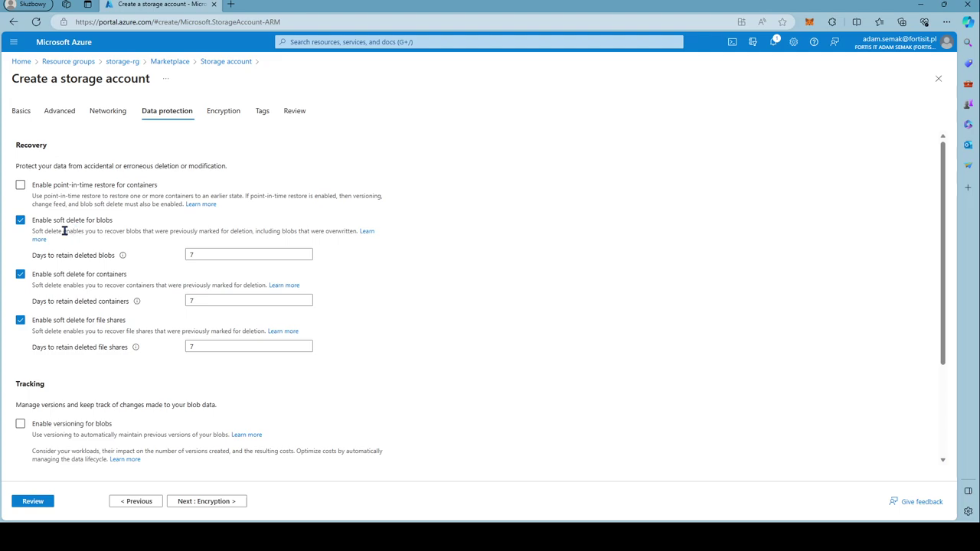
left_click(218, 501)
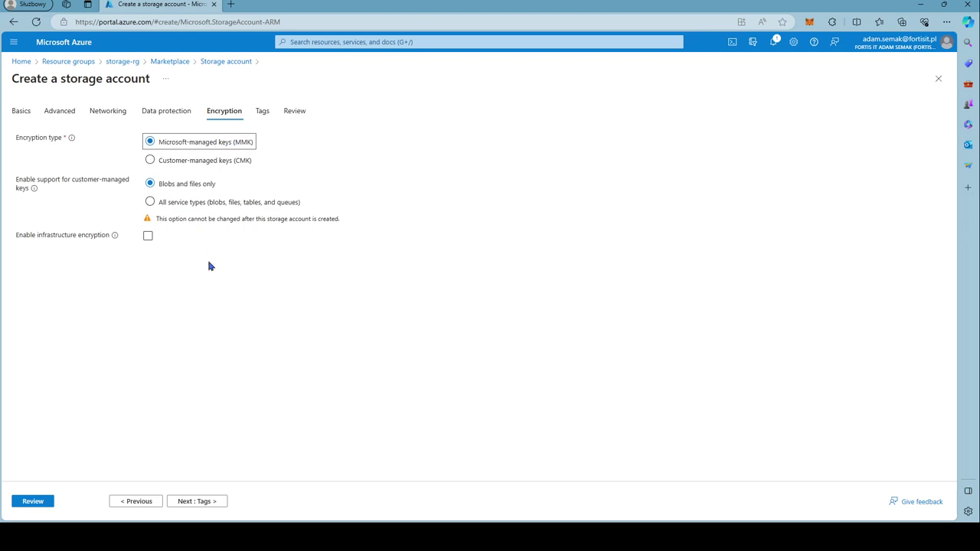
left_click(186, 503)
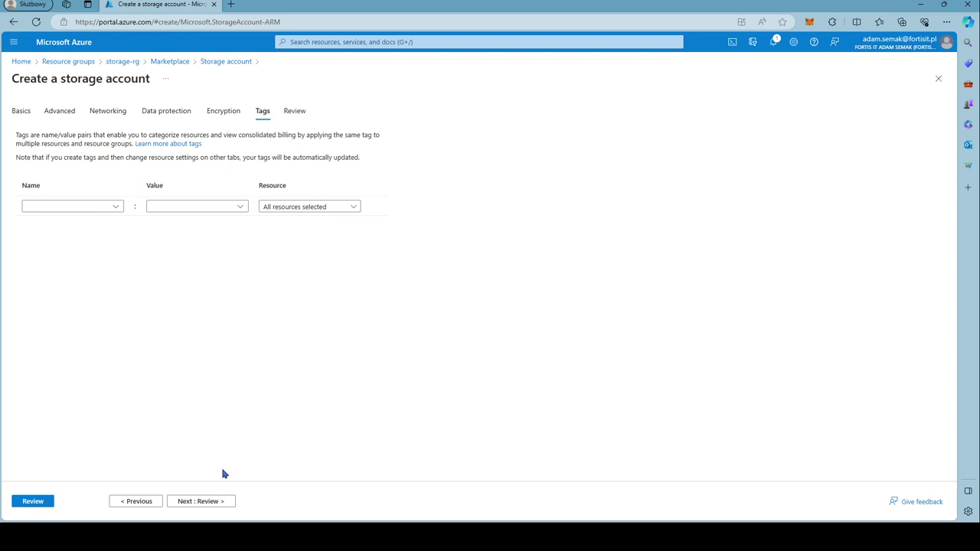
left_click(204, 502)
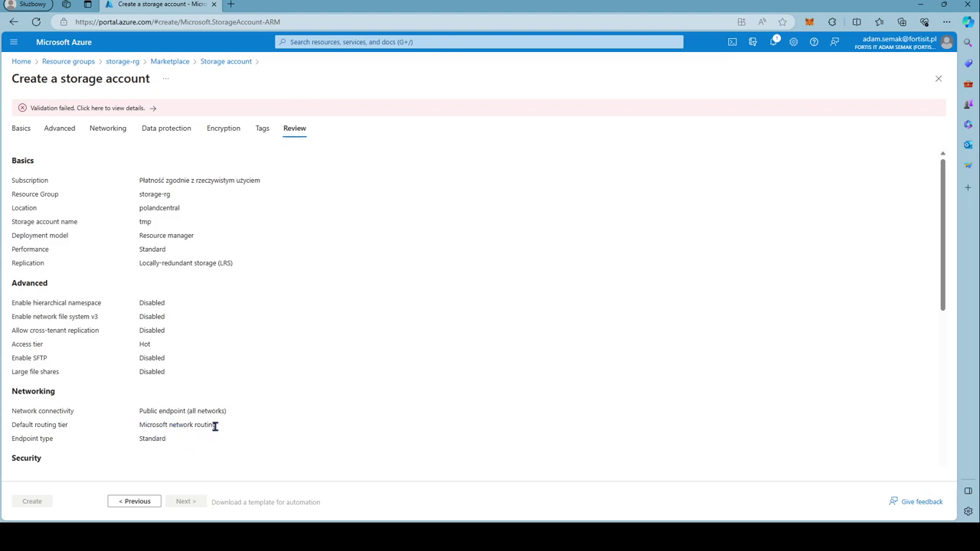
Open the failed validation details from the Review summary
left_click_drag(216, 426, 124, 429)
left_click(120, 438)
left_click(134, 111)
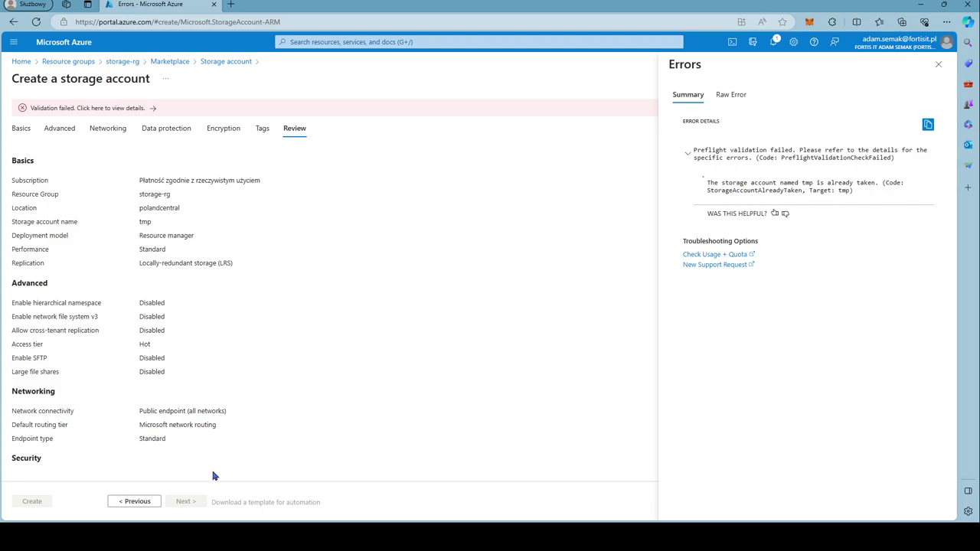
Rename the storage account on Basics to tmpstorefortis and rerun validation on Review
left_click(143, 504)
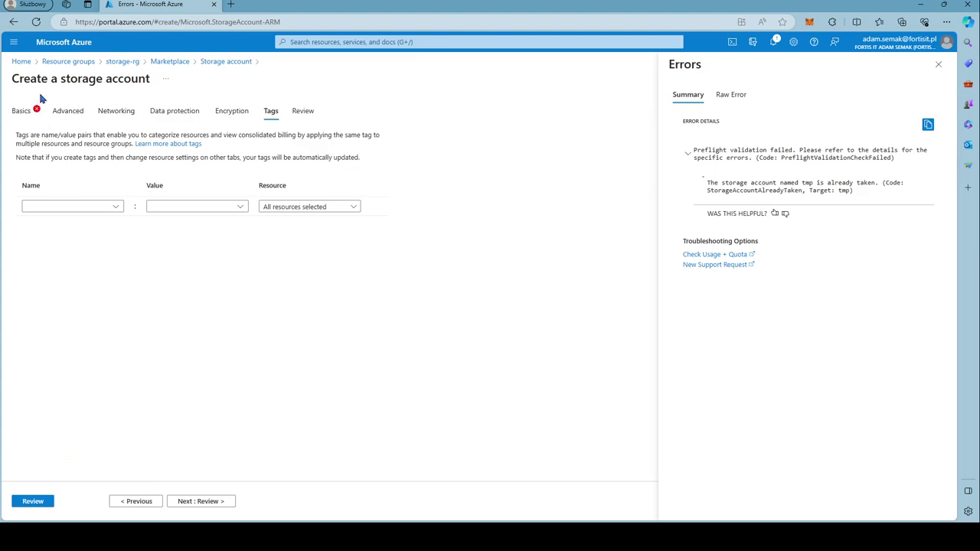
left_click(18, 115)
left_click(175, 337)
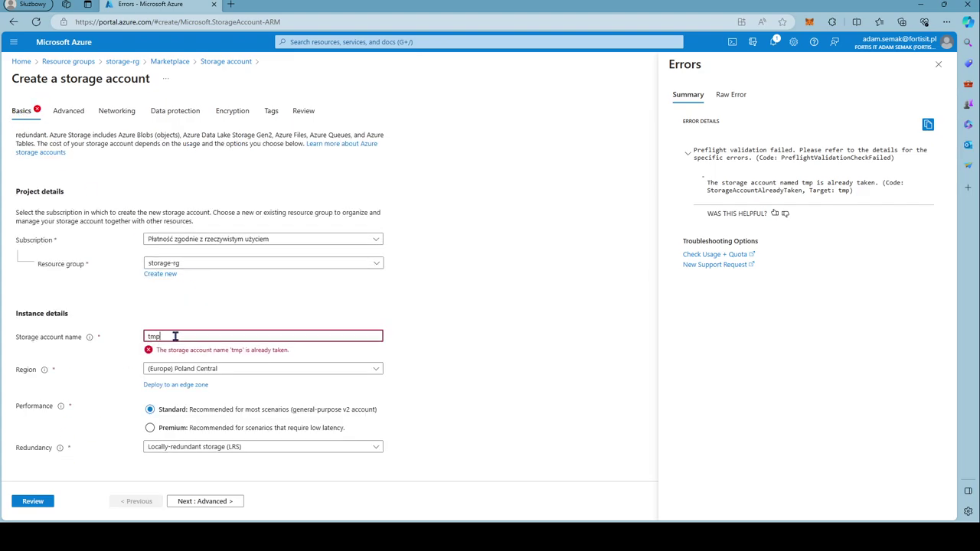
type("storefortis")
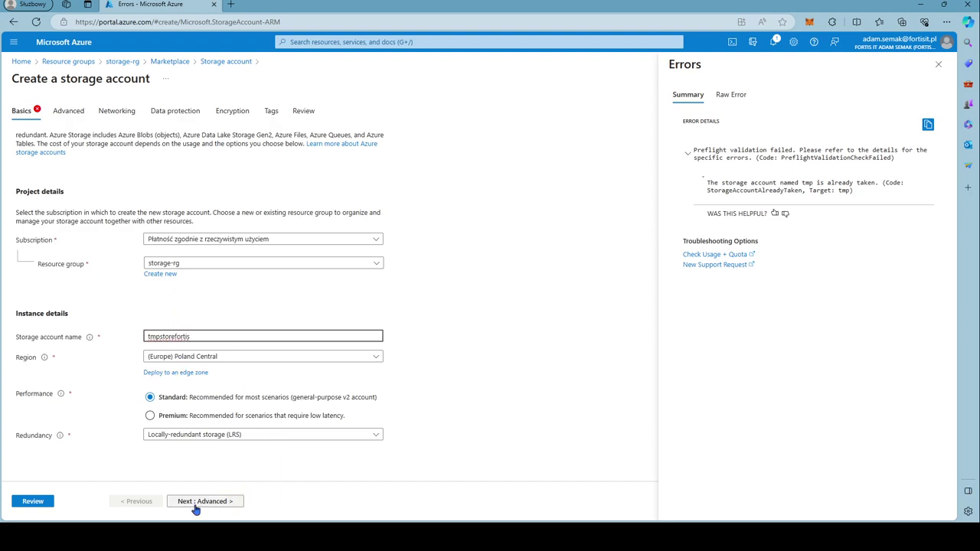
left_click(194, 507)
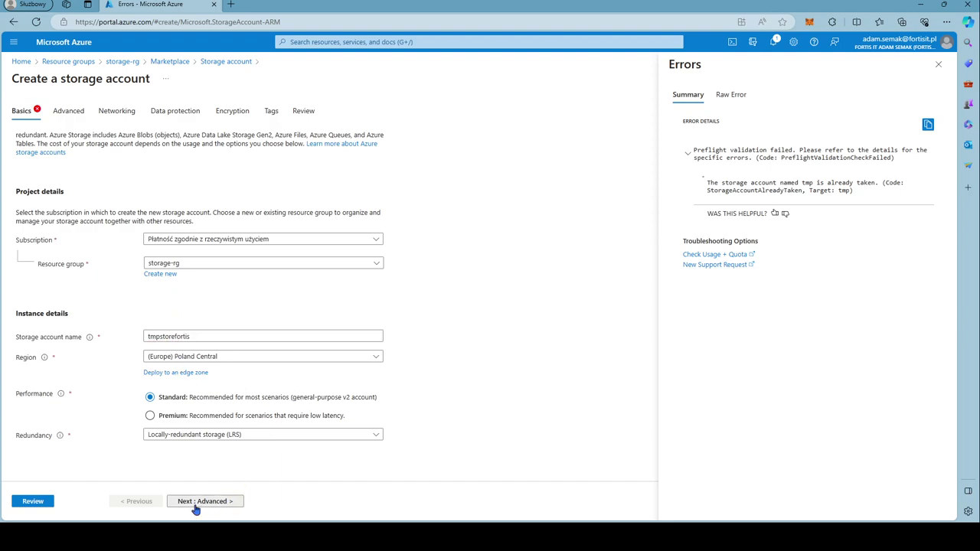
left_click(42, 504)
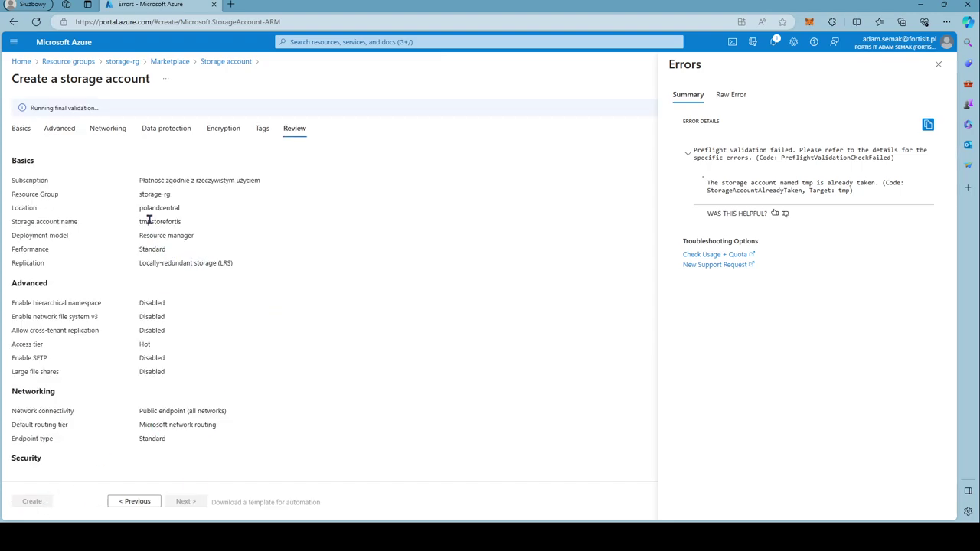
left_click(940, 70)
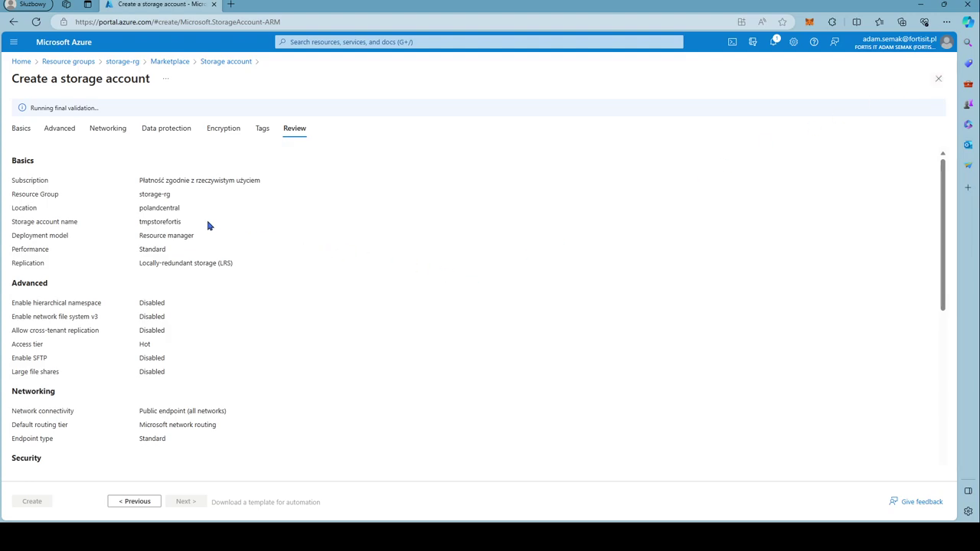
left_click_drag(188, 222, 113, 221)
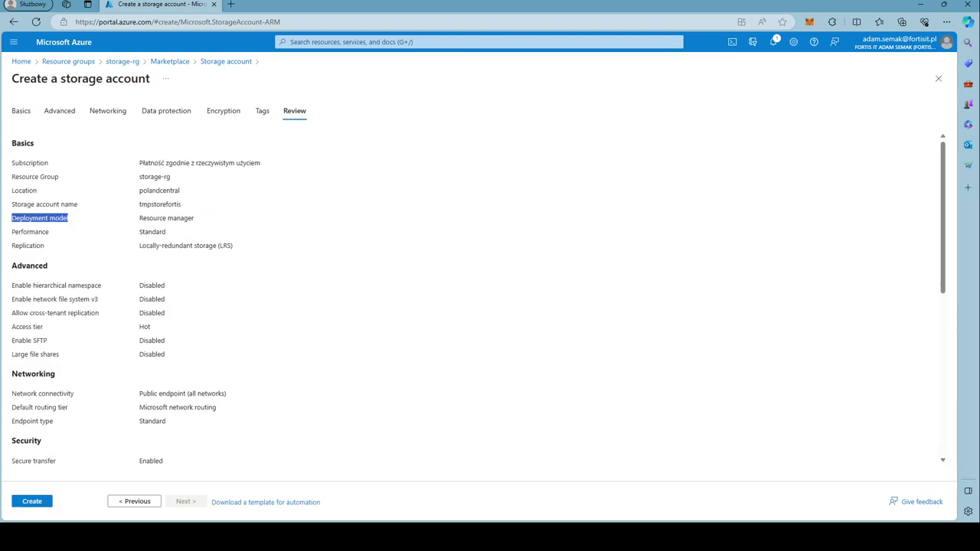
Create tmpstorefortis from the Review tab and wait for its deployment into storage-rg to succeed
left_click(33, 504)
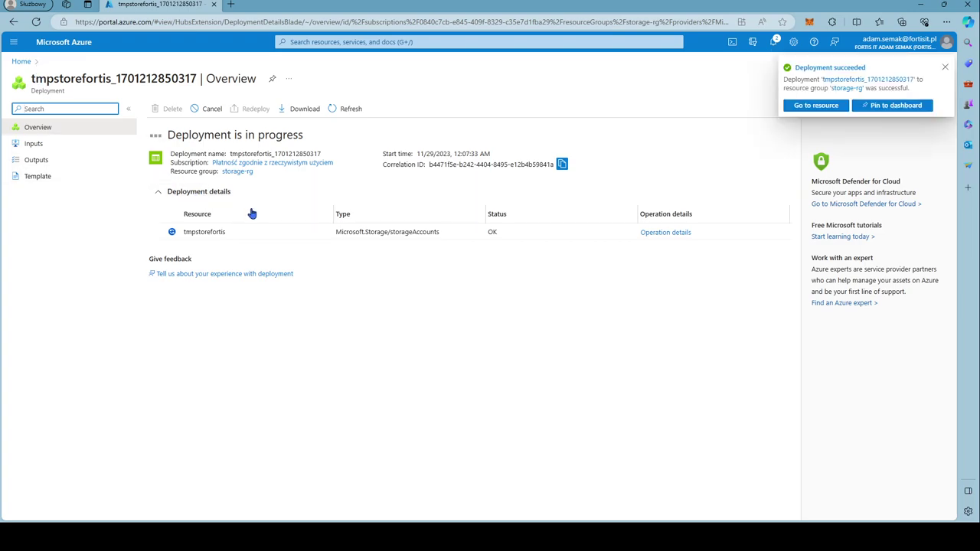
Go to tmpstorefortis, browse Containers, File shares, Queues and Tables, then view Networking
left_click(201, 230)
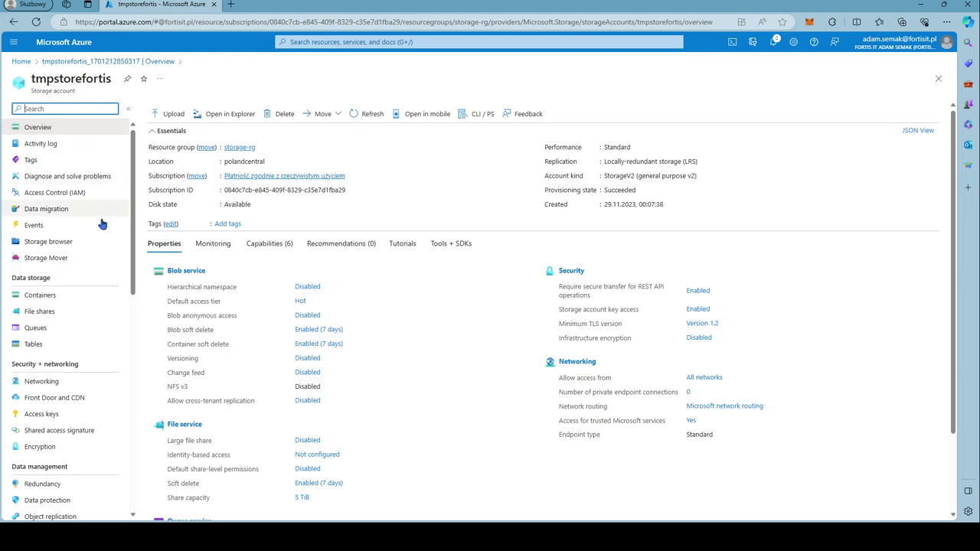
left_click(52, 299)
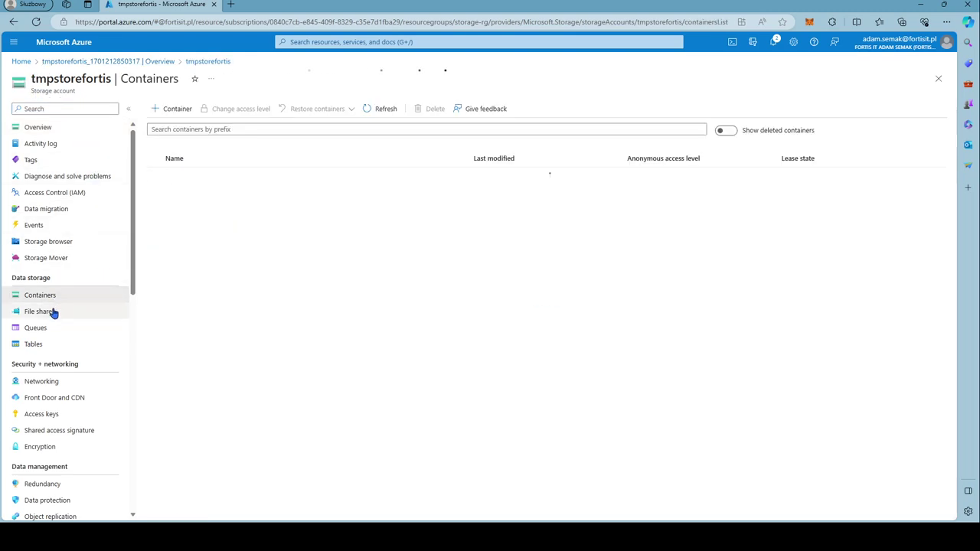
left_click(46, 316)
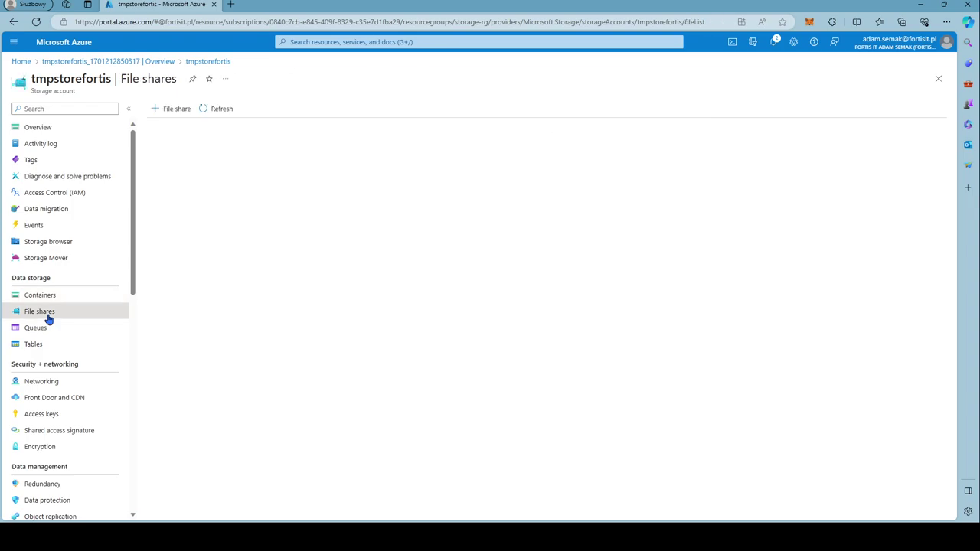
left_click(44, 331)
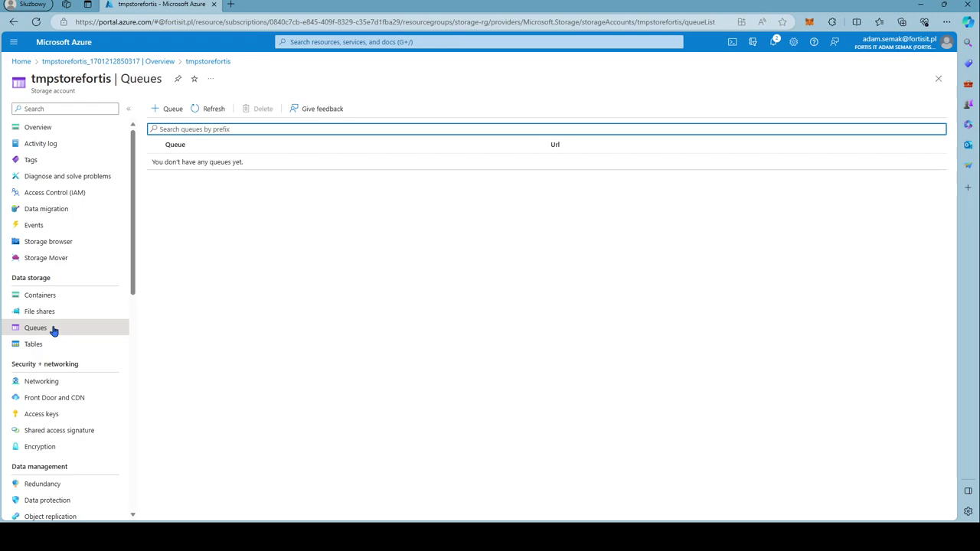
left_click(45, 345)
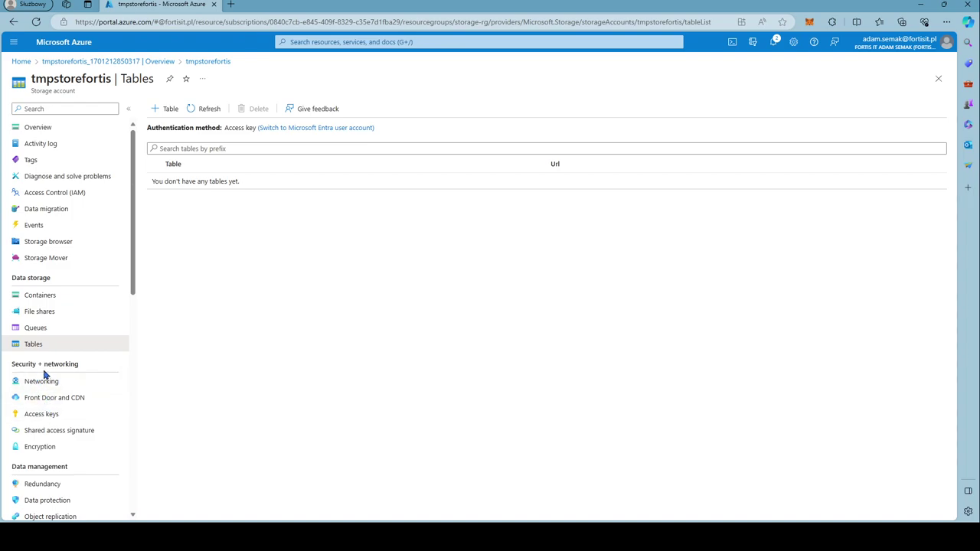
scroll(48, 362, "down", 3)
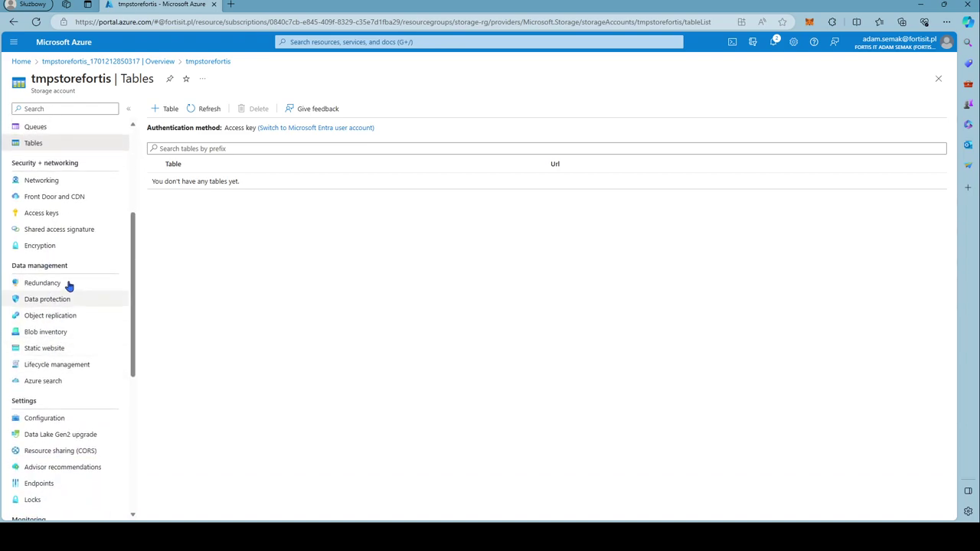
left_click(52, 184)
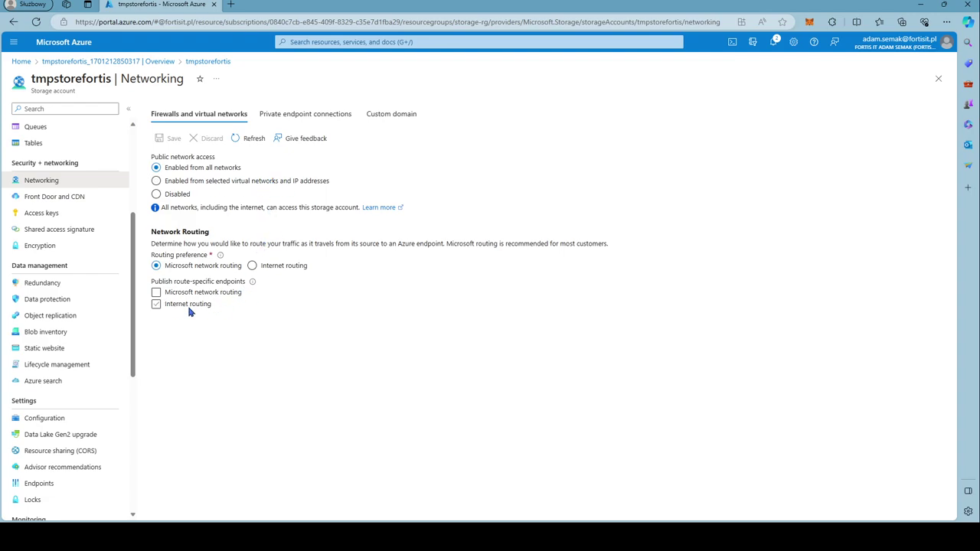
Check the Front Door and CDN page, then return to the tmpstorefortis Overview
left_click(54, 196)
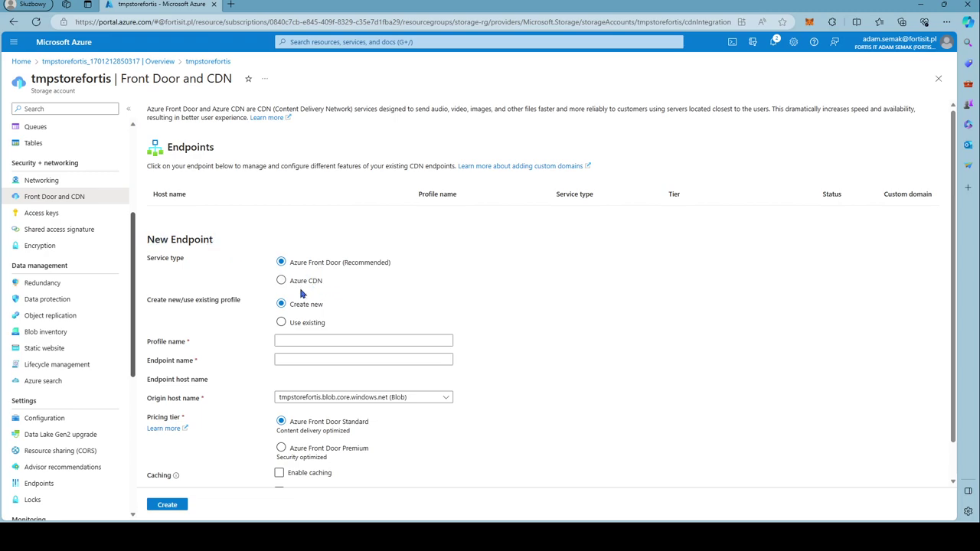
scroll(54, 160, "up", 5)
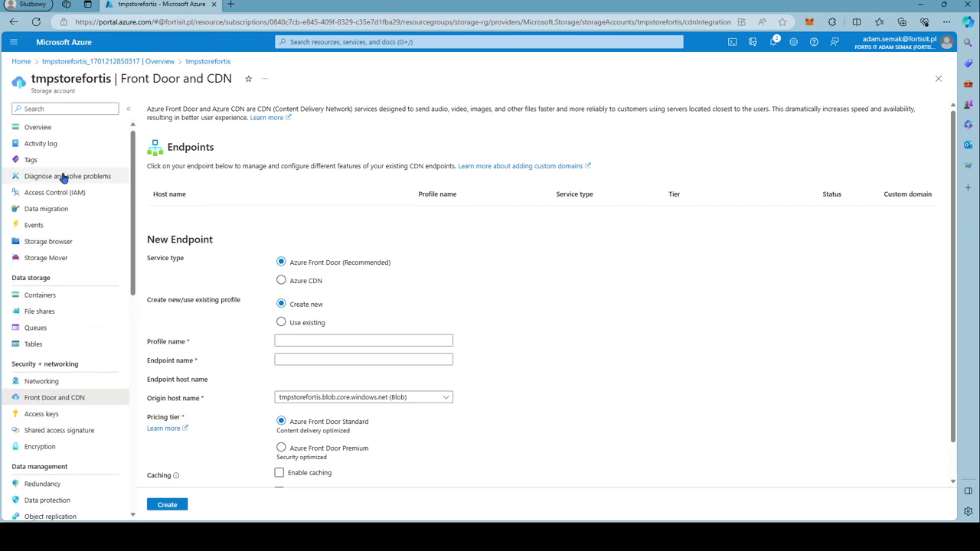
left_click(31, 133)
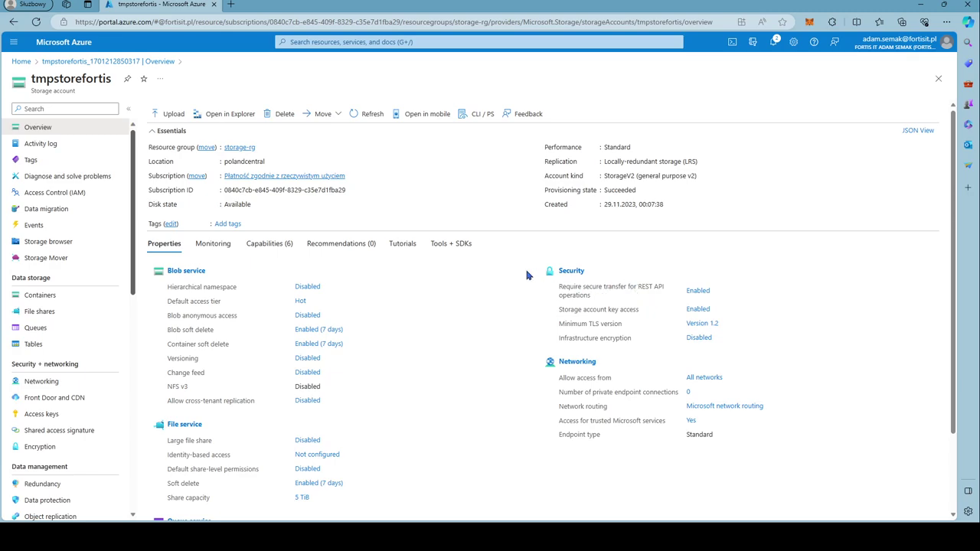
View the Monitoring, Capabilities, Recommendations, Tutorials and Tools + SDKs tabs, then the Access keys page
scroll(499, 268, "down", 2)
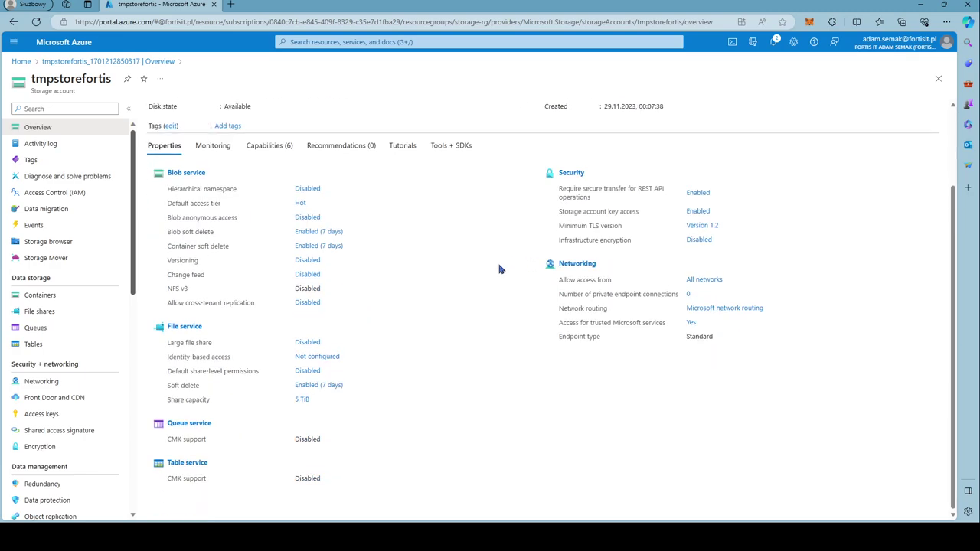
scroll(500, 268, "up", 2)
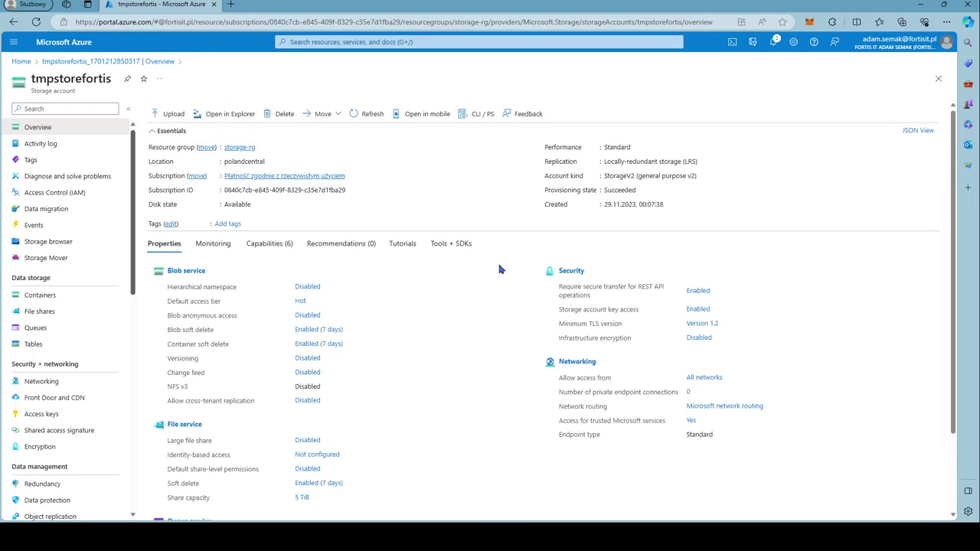
left_click(217, 246)
left_click(269, 247)
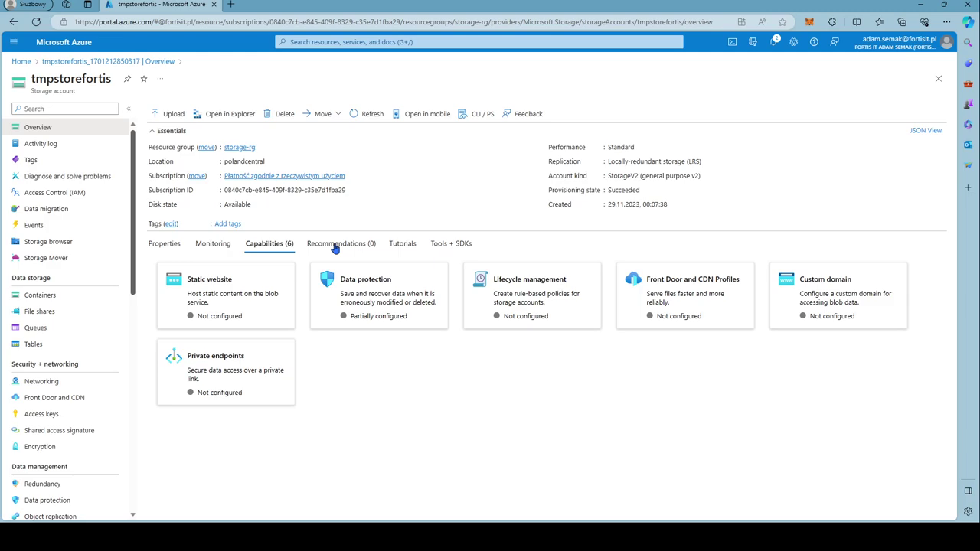
left_click(334, 250)
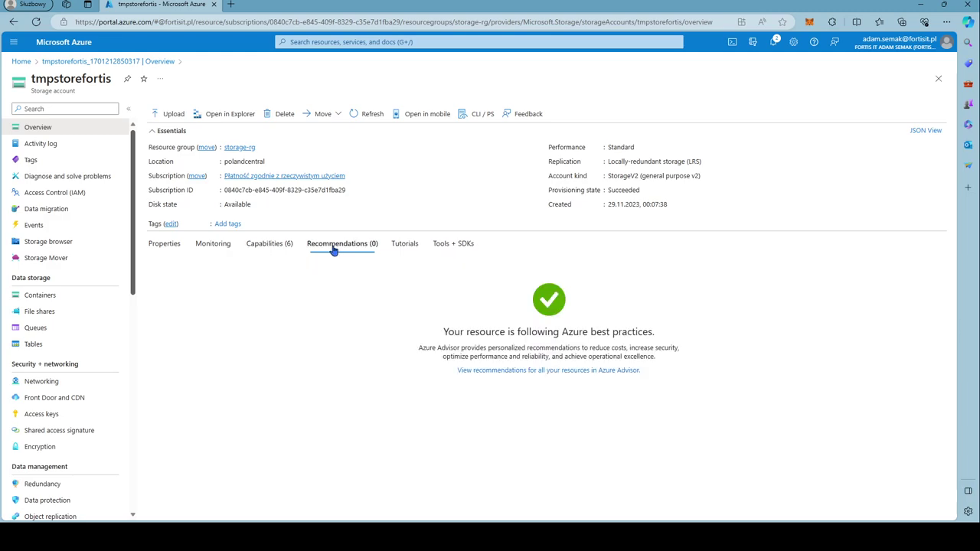
left_click(415, 248)
left_click(451, 246)
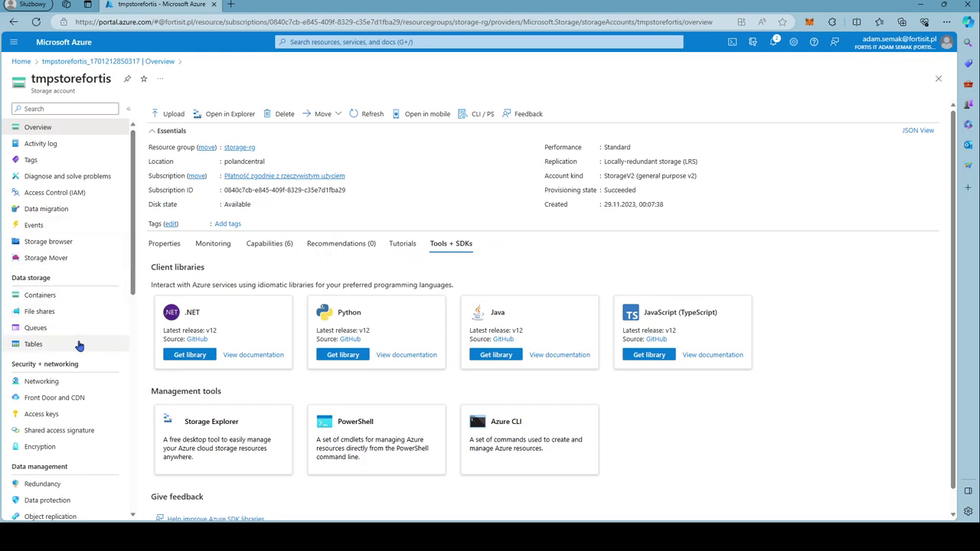
left_click(61, 414)
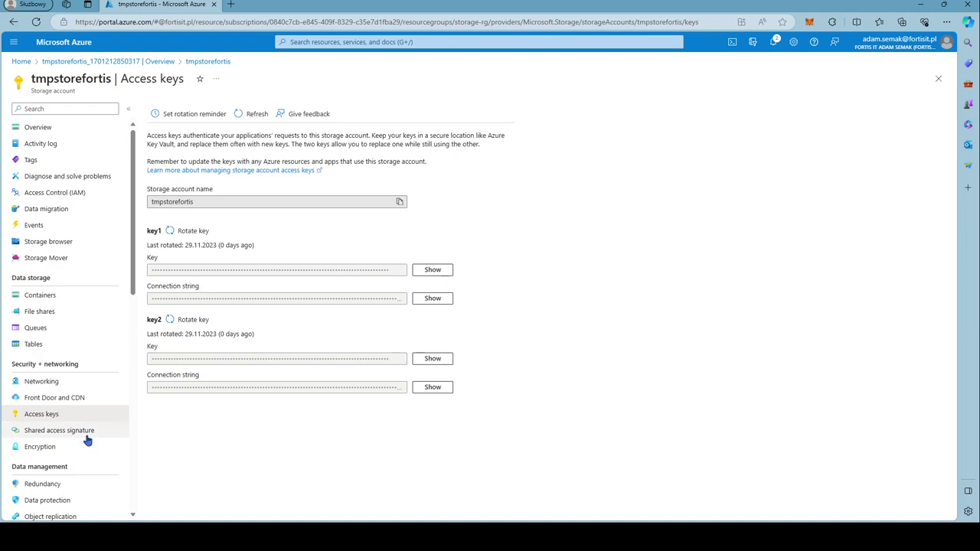
Create a Transaction optimized file share named 'smb' in tmpstorefortis with backup disabled
left_click(42, 312)
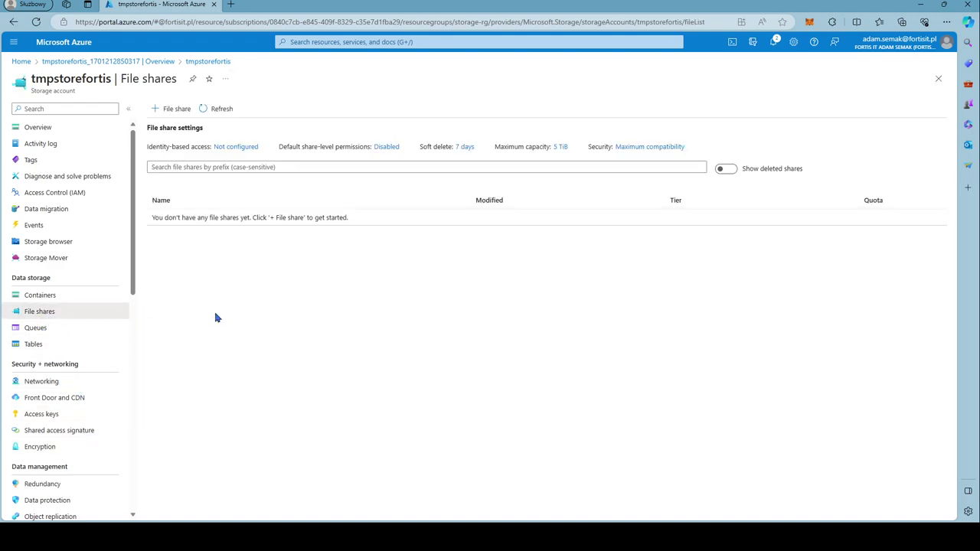
left_click(170, 109)
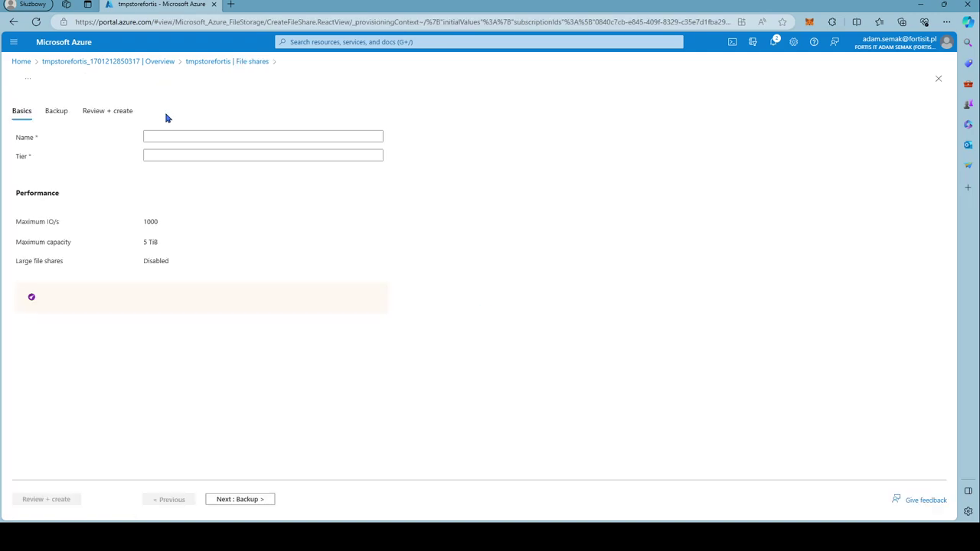
left_click(170, 135)
type("smb")
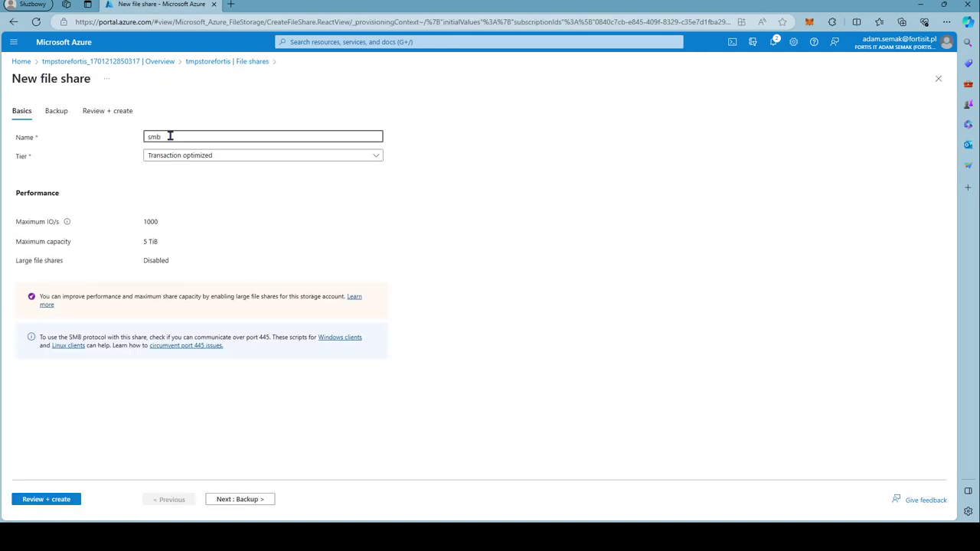
left_click(512, 329)
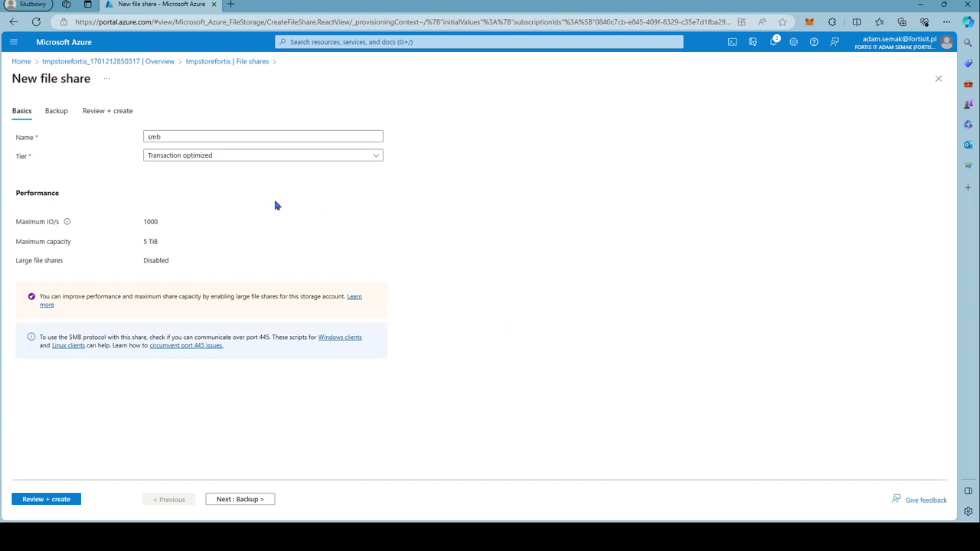
left_click(237, 500)
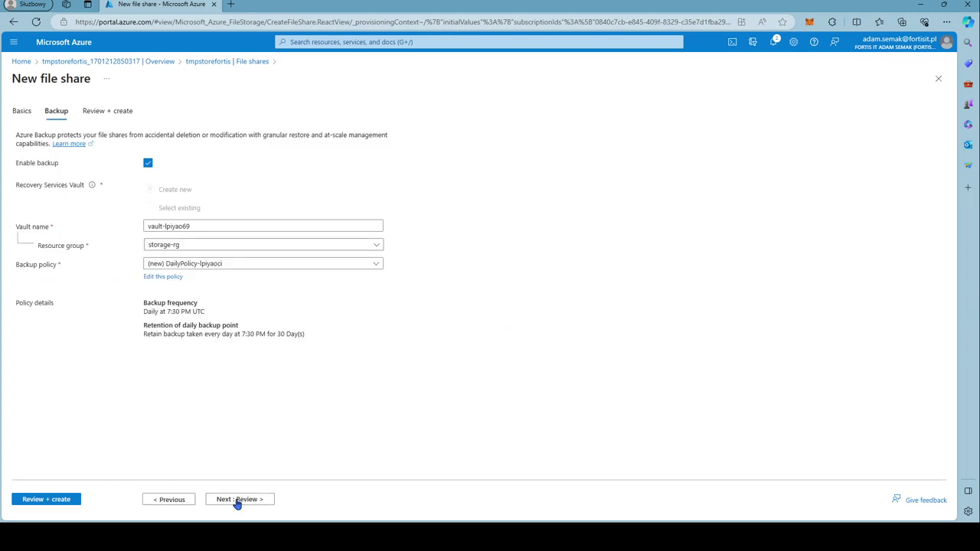
left_click(146, 165)
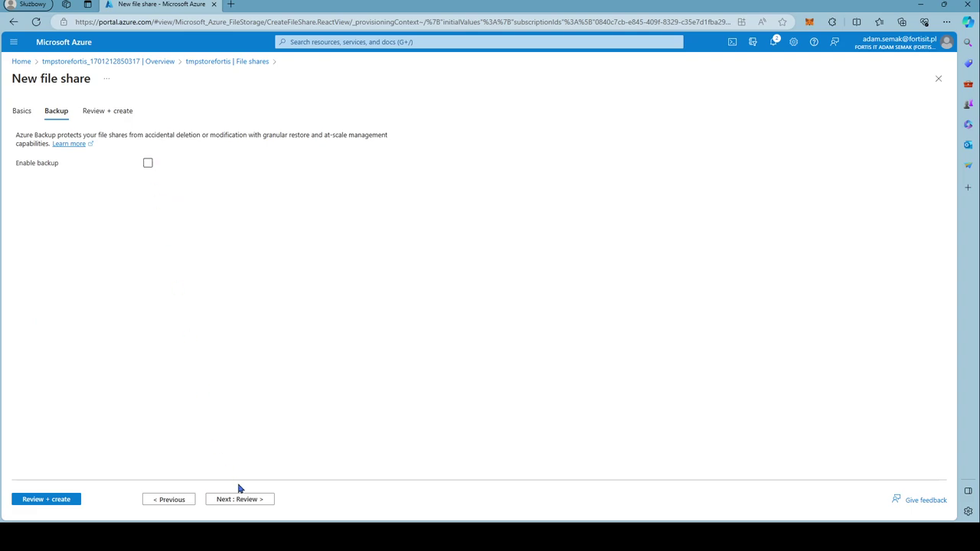
left_click(238, 502)
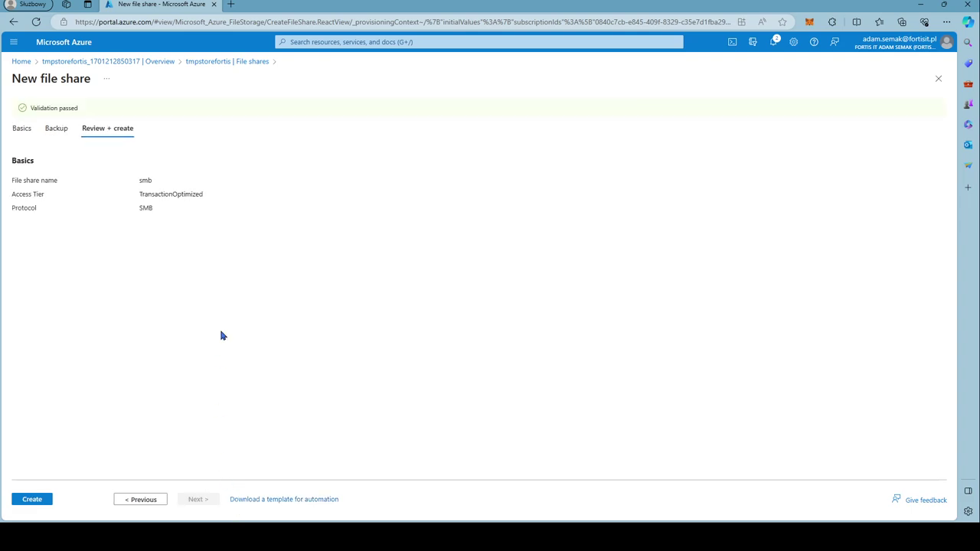
left_click(44, 500)
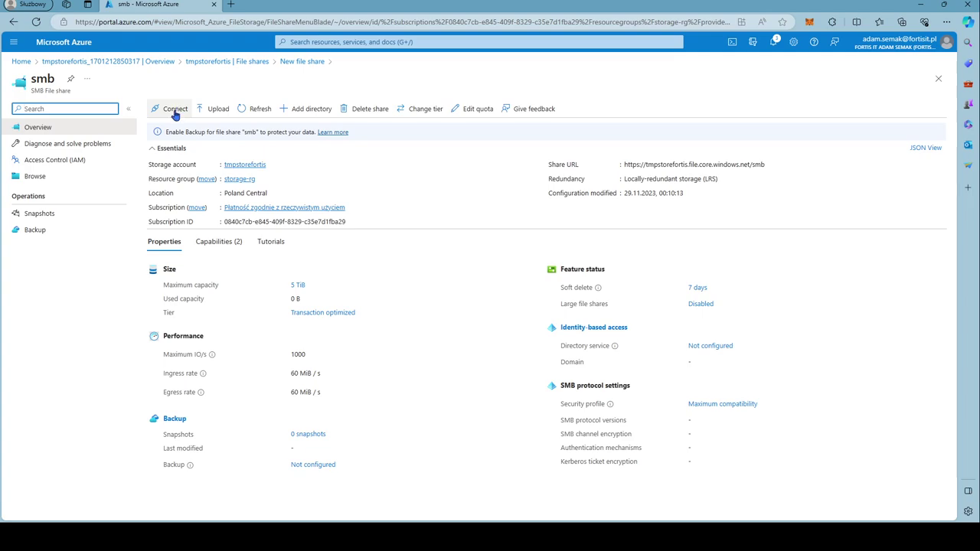
left_click(175, 111)
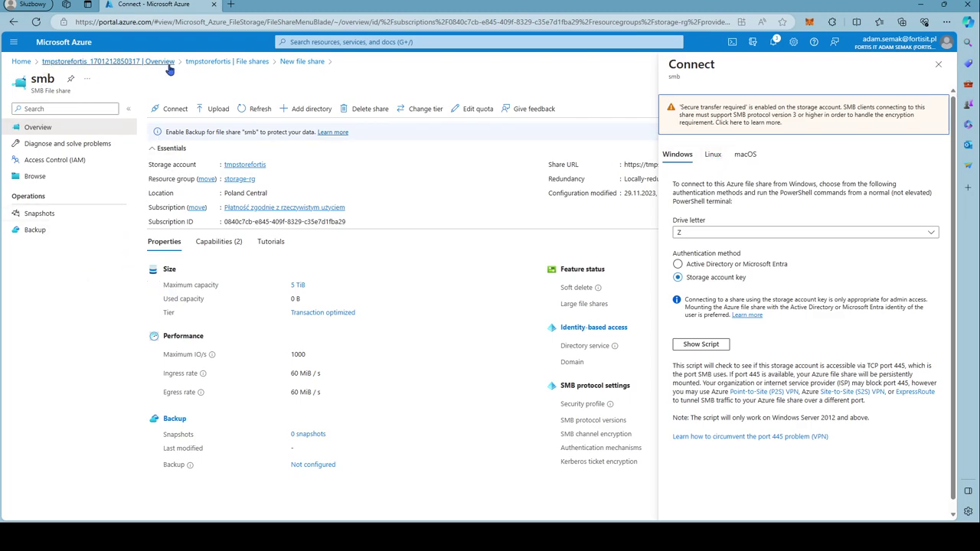
left_click(246, 63)
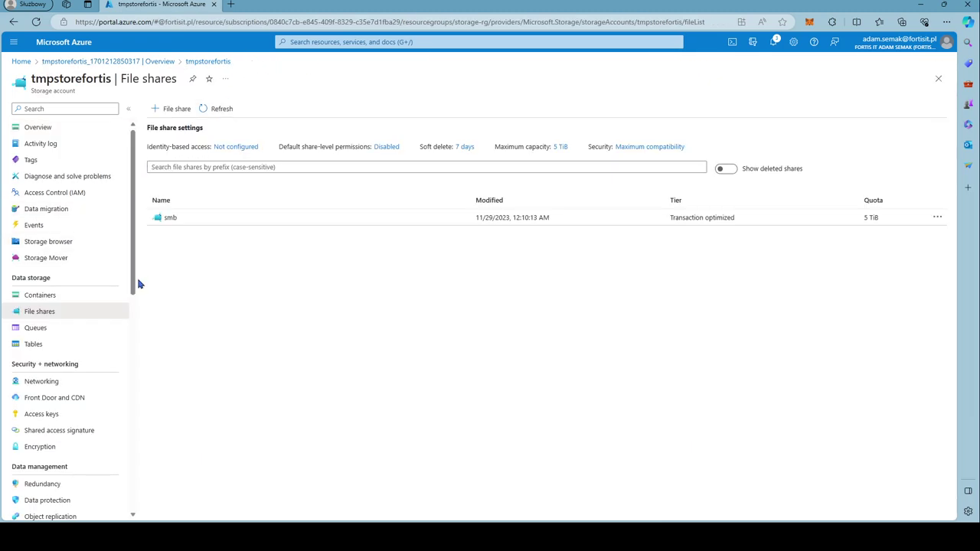
left_click(169, 218)
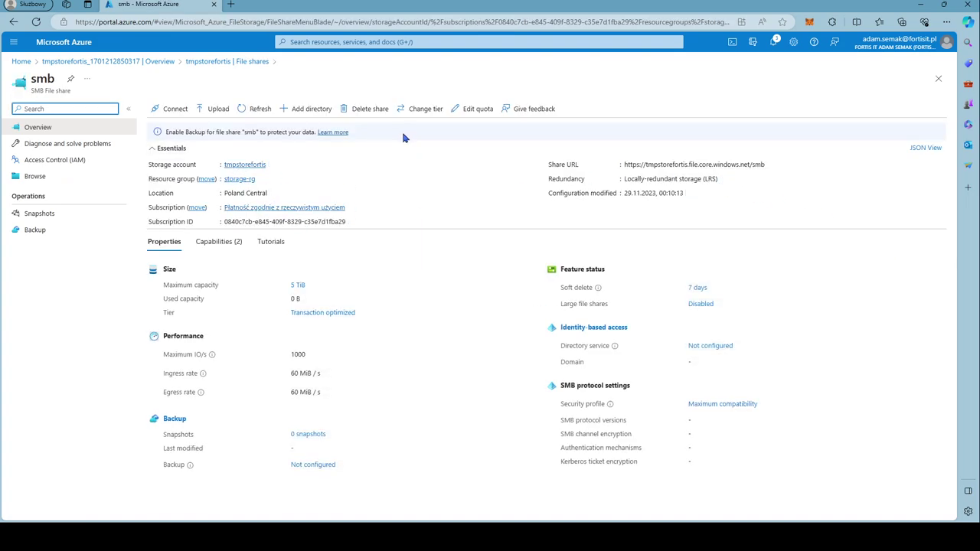
left_click(298, 285)
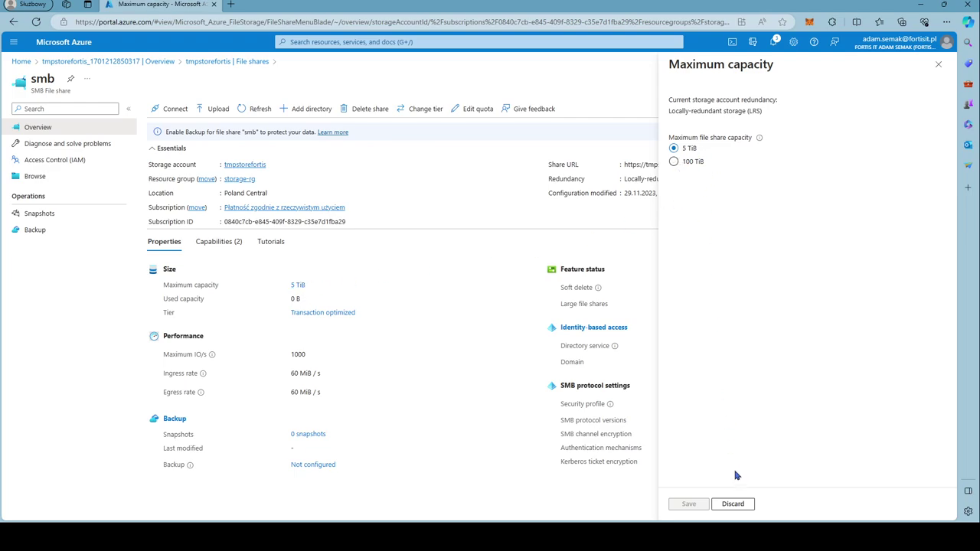
left_click(732, 504)
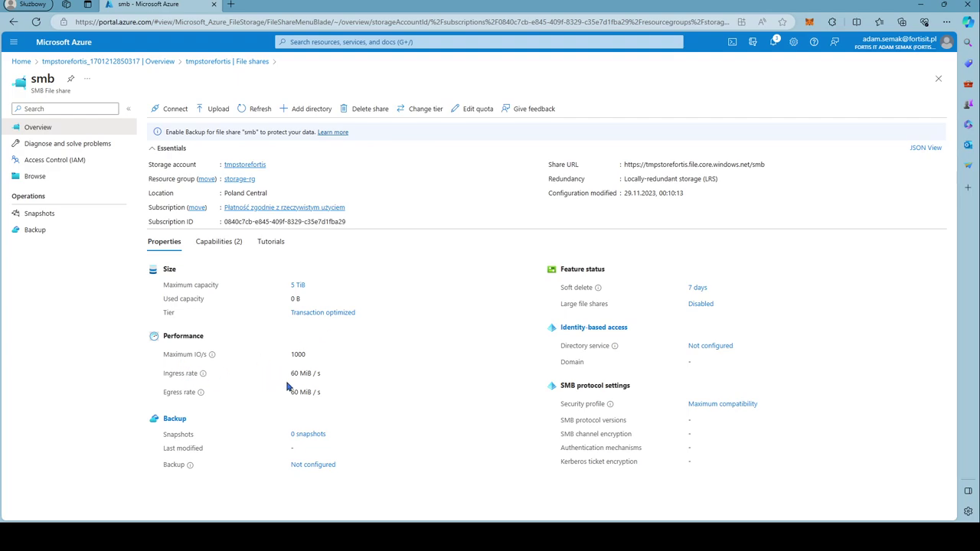
left_click_drag(335, 398, 262, 353)
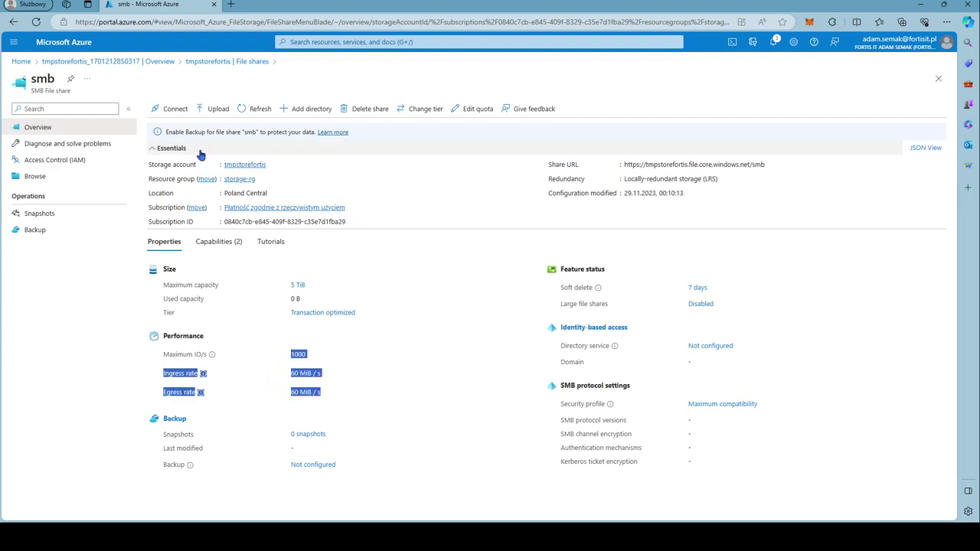
Open the smb share's Connect panel and reveal the Windows PowerShell connection script
left_click(34, 176)
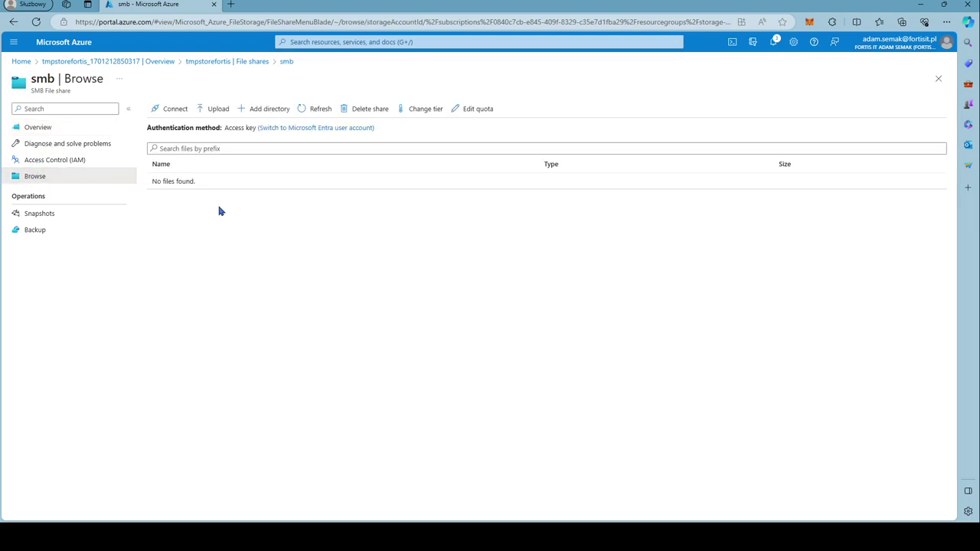
left_click(168, 111)
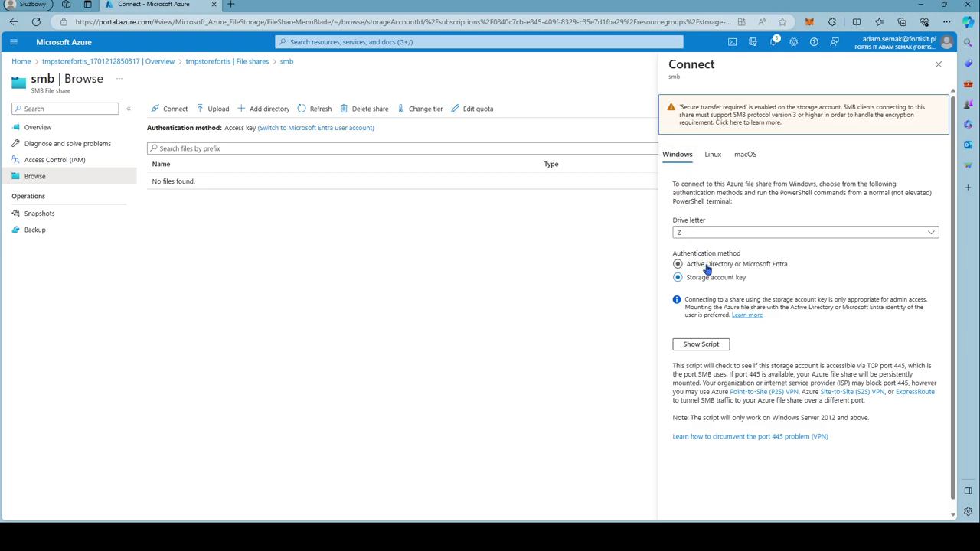
left_click(708, 343)
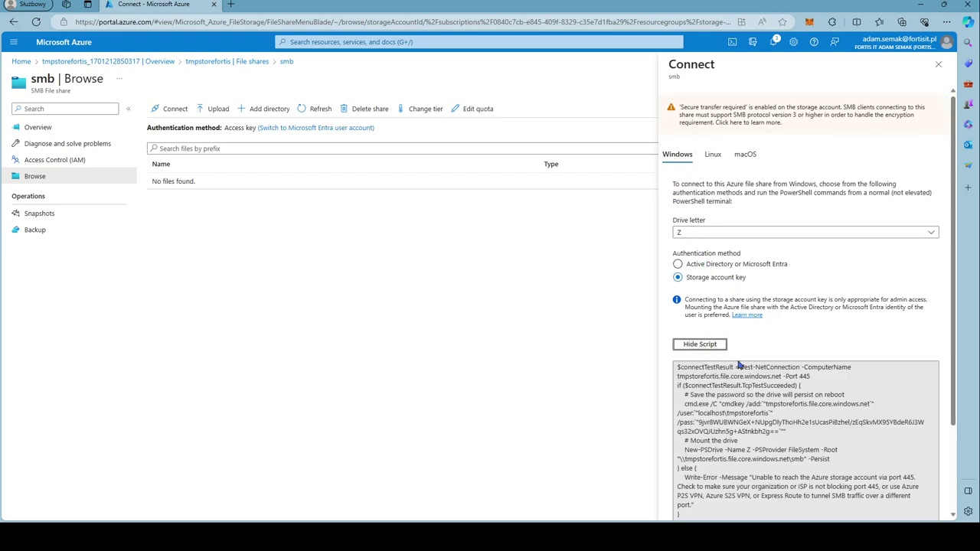
Highlight the storage account key in the Windows script, then deselect it
scroll(722, 431, "down", 3)
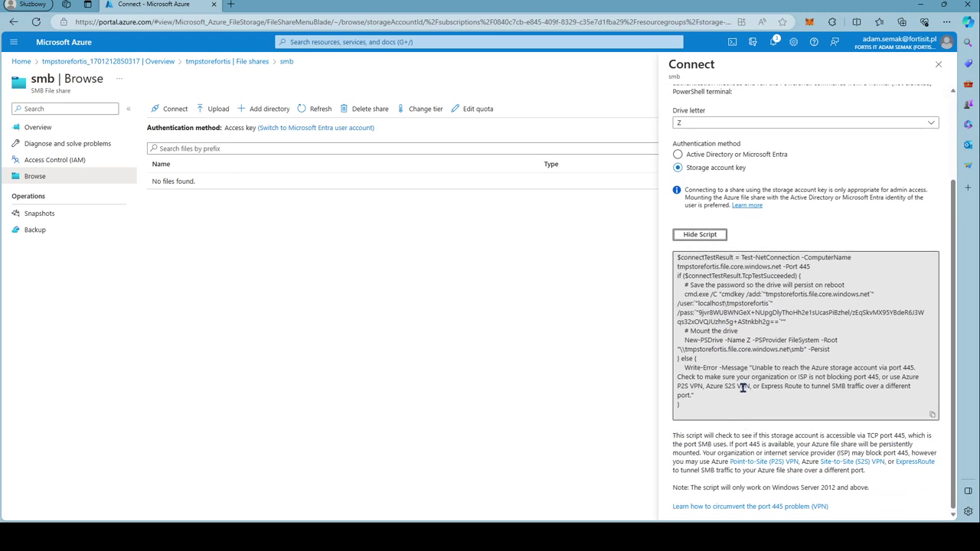
left_click(703, 313)
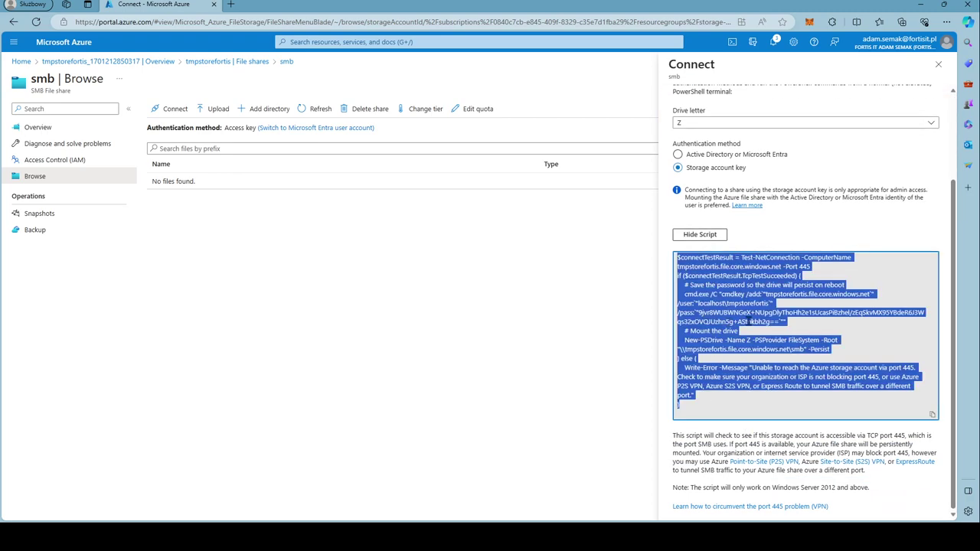
left_click(749, 321)
left_click_drag(779, 322, 699, 313)
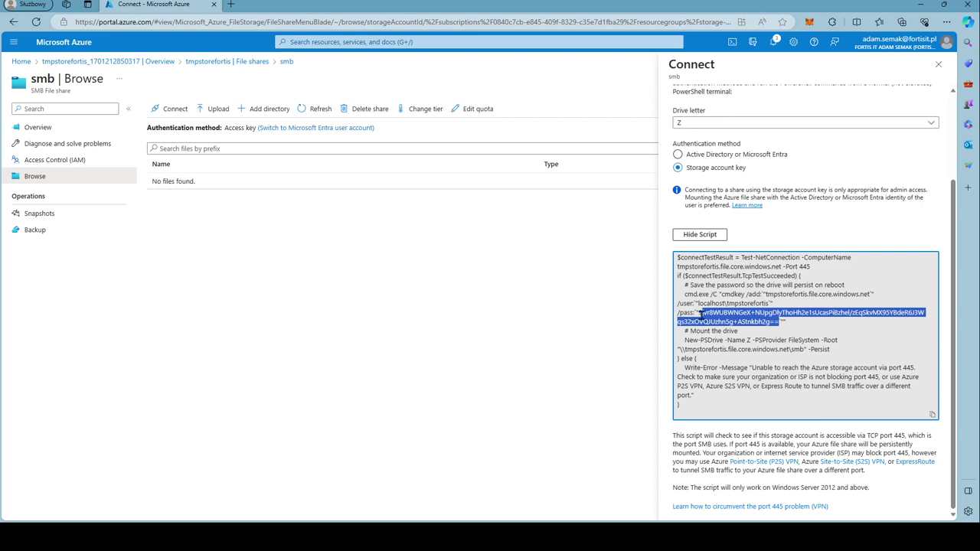
left_click(813, 346)
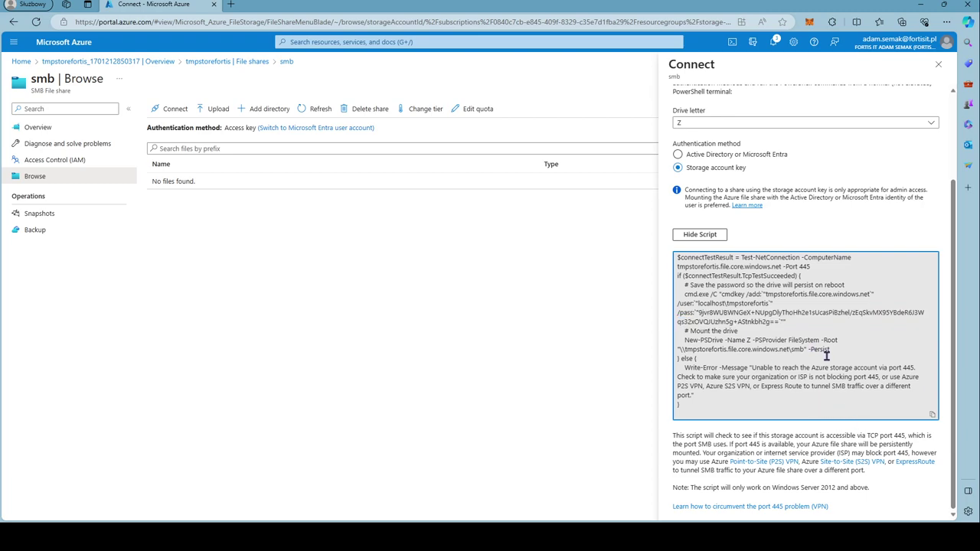
scroll(853, 354, "up", 2)
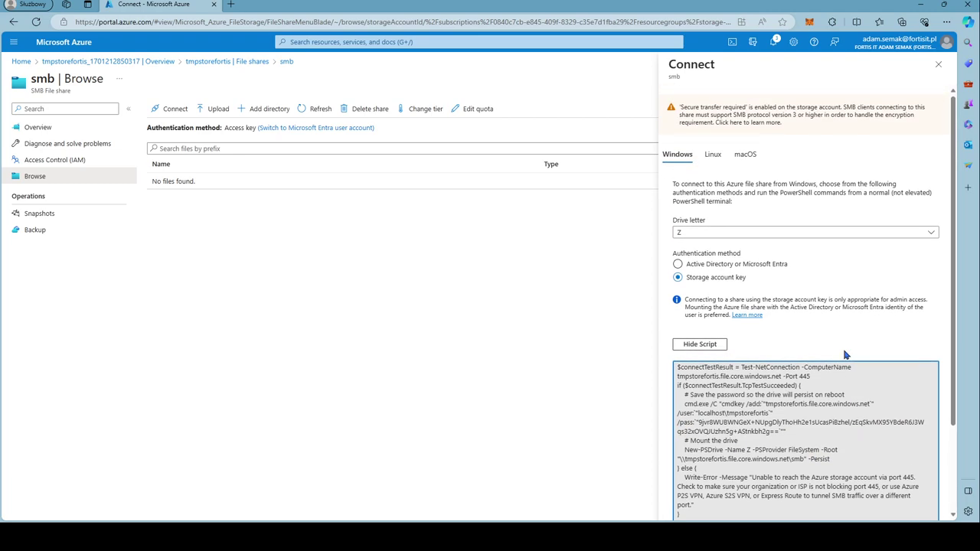
Show the Linux mount script and highlight the smbcredentials path and password value
left_click(714, 156)
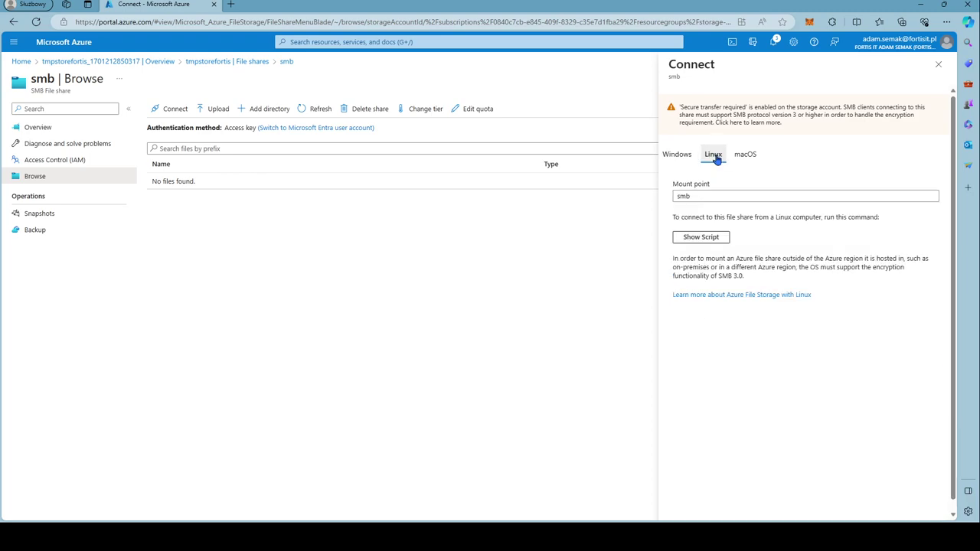
left_click(701, 237)
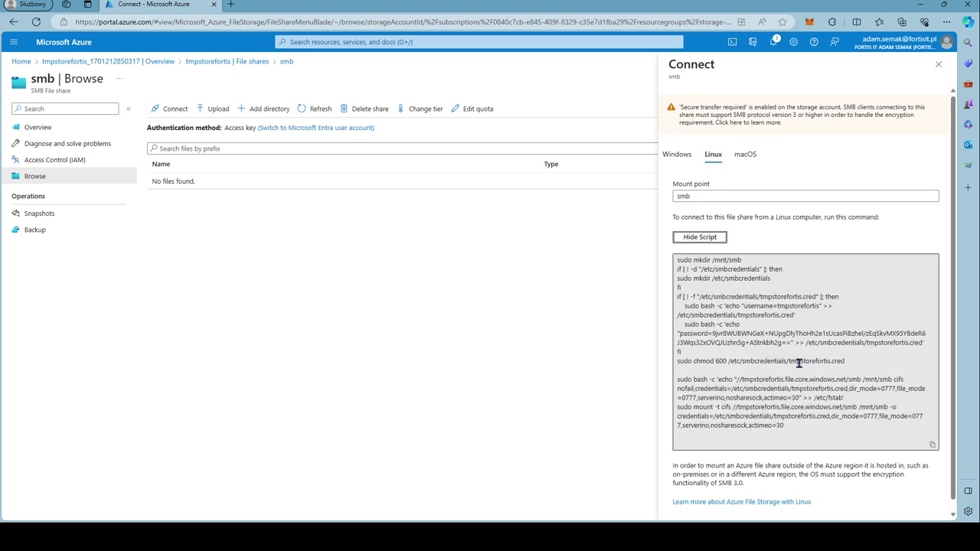
left_click(698, 286)
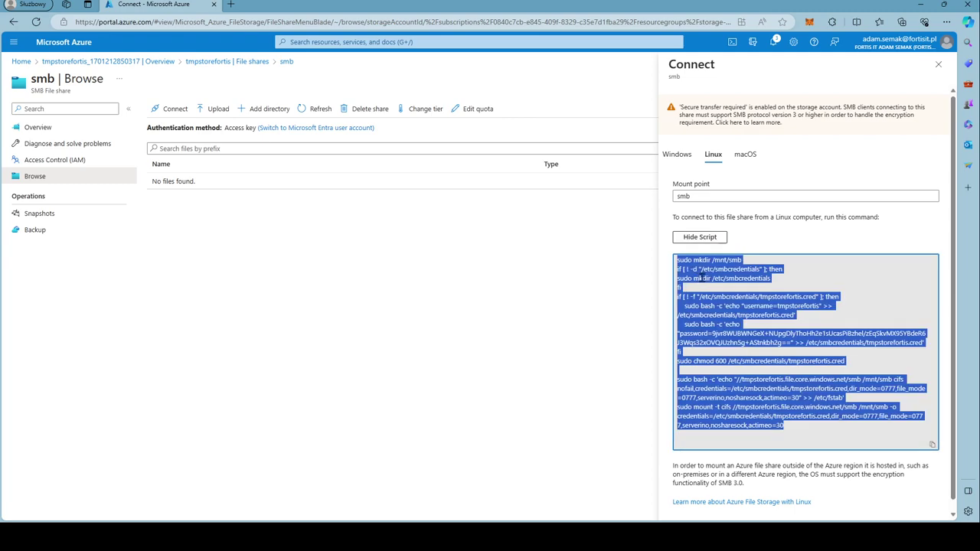
mouse_move(770, 279)
left_mouse_down()
mouse_move(674, 283)
mouse_move(749, 307)
mouse_move(836, 307)
left_mouse_up()
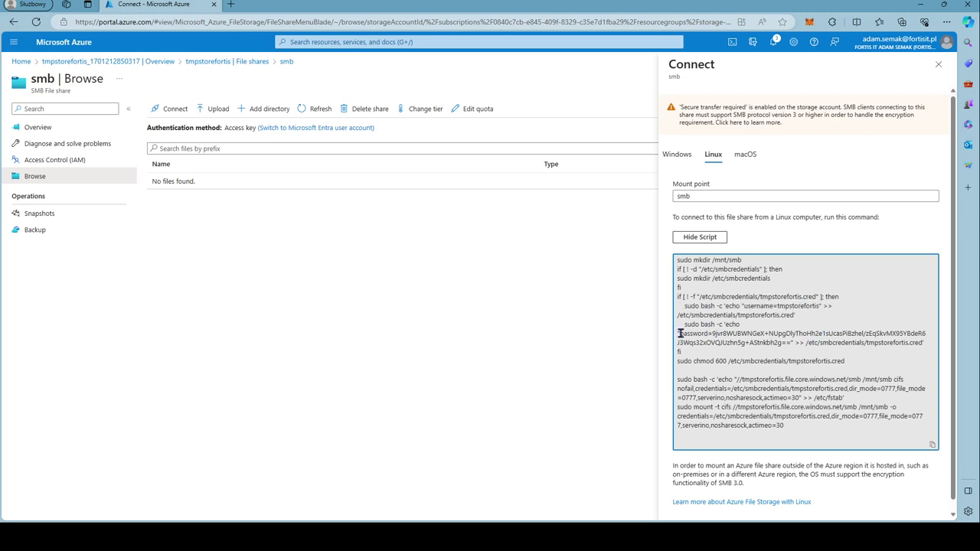
mouse_move(680, 335)
left_mouse_down()
mouse_move(735, 342)
mouse_move(796, 316)
left_mouse_up()
left_click(767, 360)
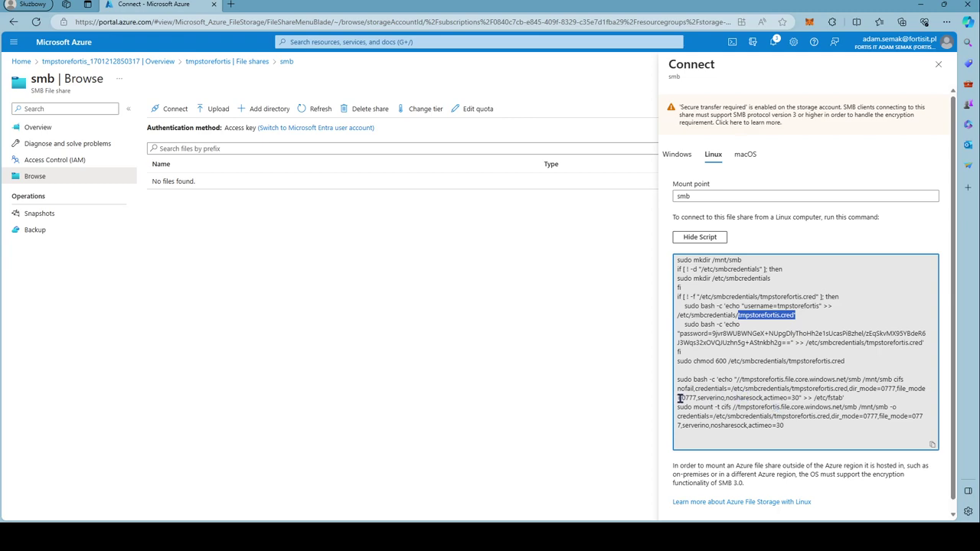
Highlight the sudo mount lines, /etc/fstab and password, then close the Connect panel
left_click_drag(686, 379, 860, 425)
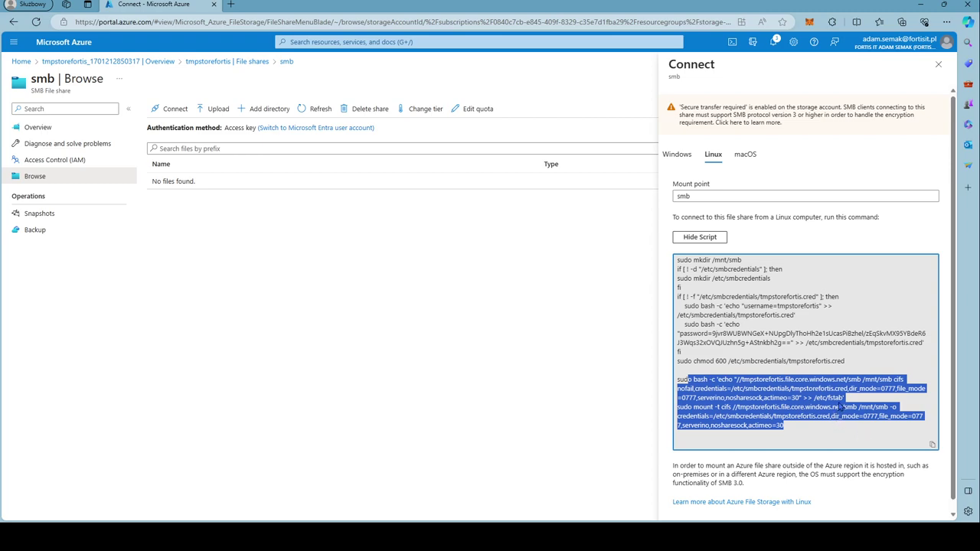
left_click(827, 400)
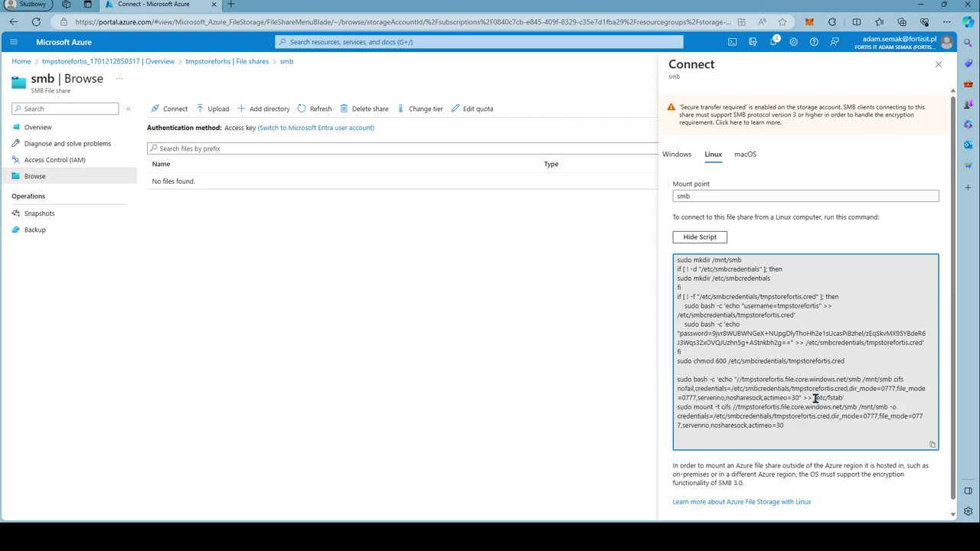
left_click_drag(814, 398, 843, 398)
left_click(776, 368)
left_click_drag(712, 333, 799, 352)
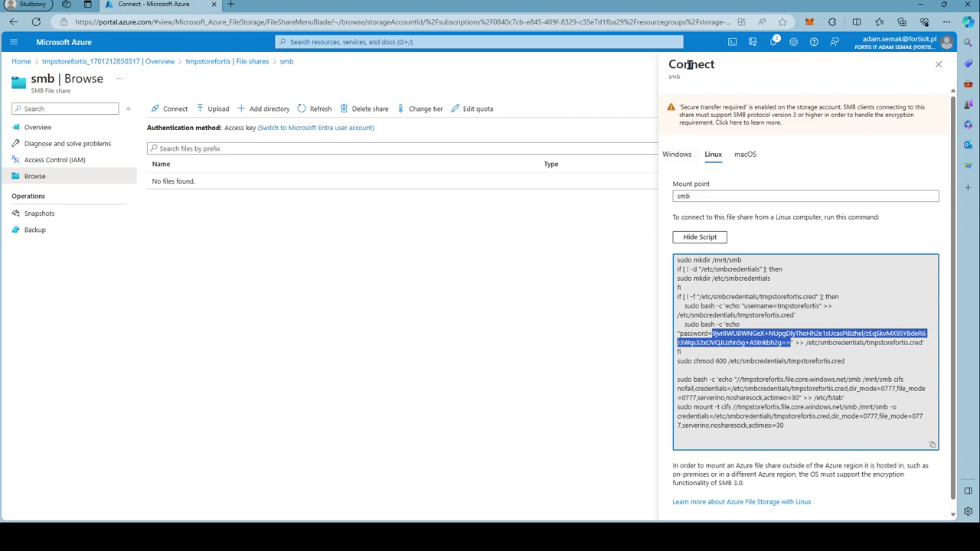
left_click(938, 64)
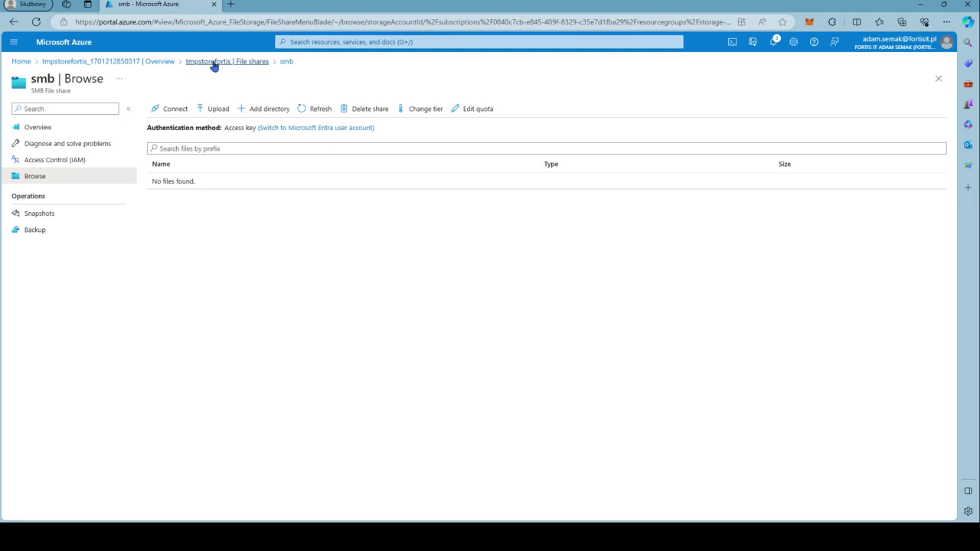
left_click(214, 63)
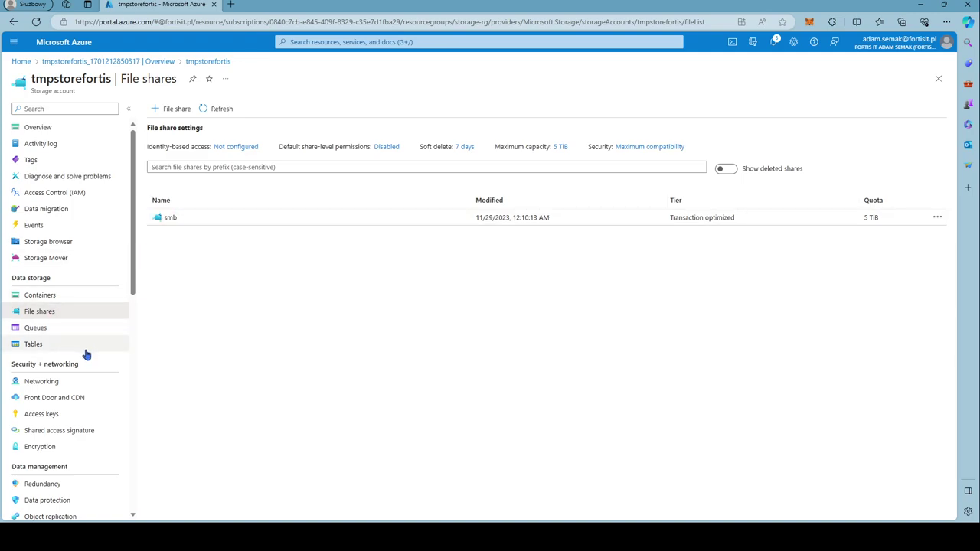
left_click(41, 382)
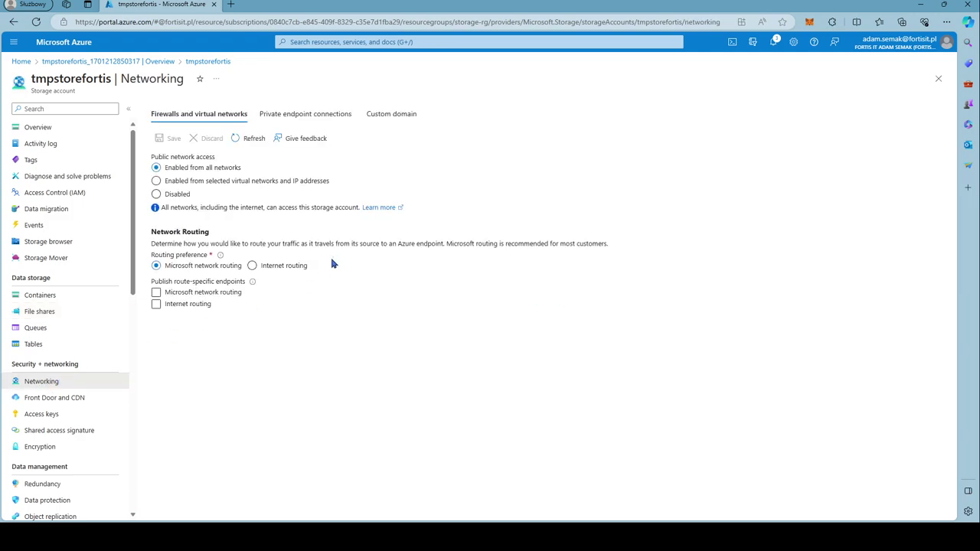
left_click(118, 62)
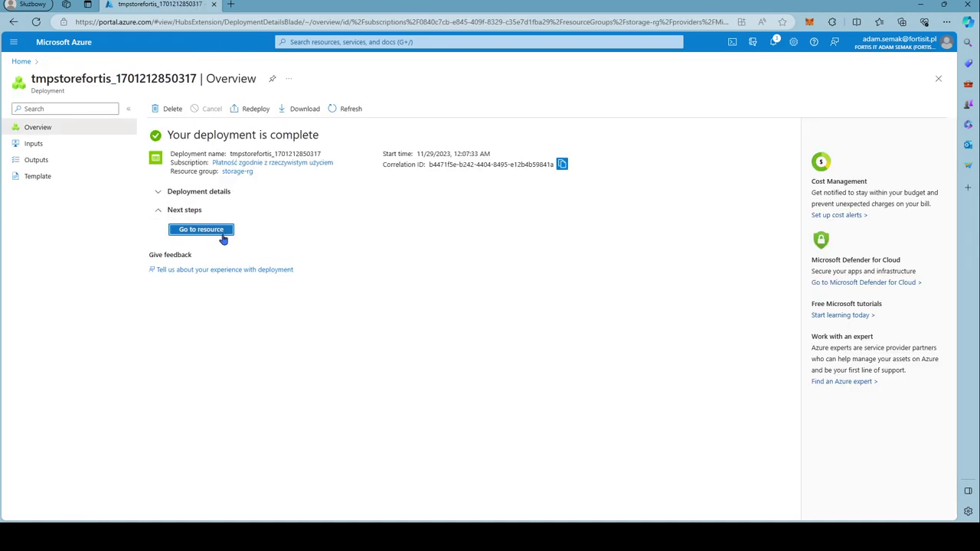
left_click(170, 109)
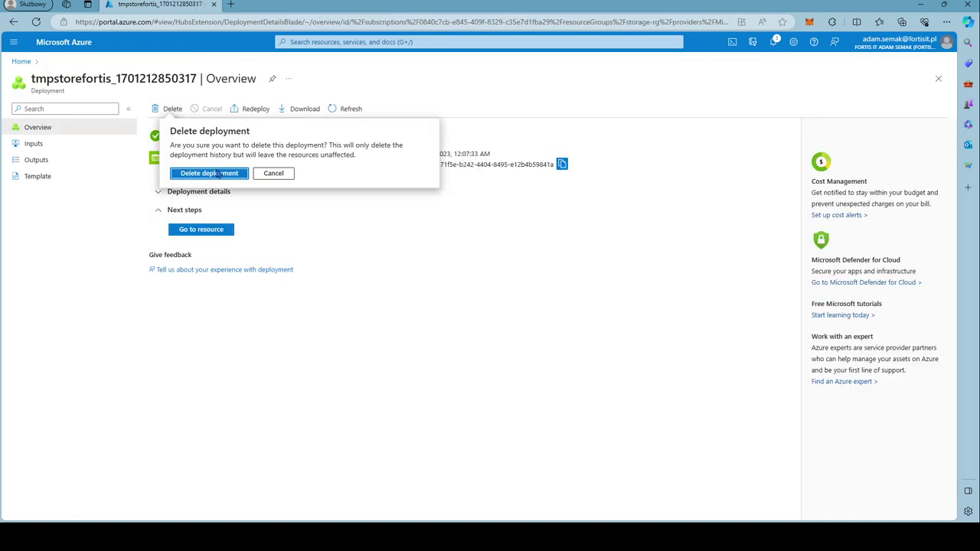
left_click(218, 173)
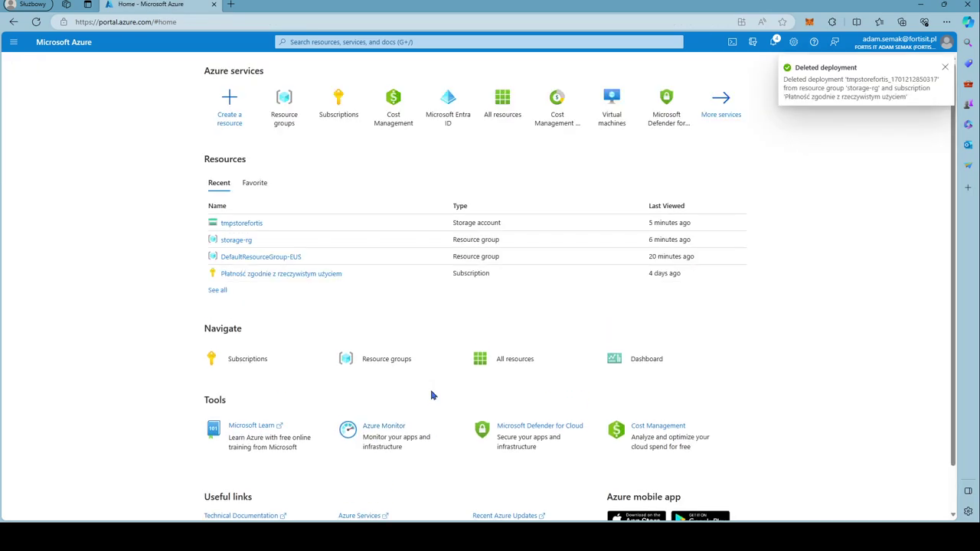
left_click(244, 240)
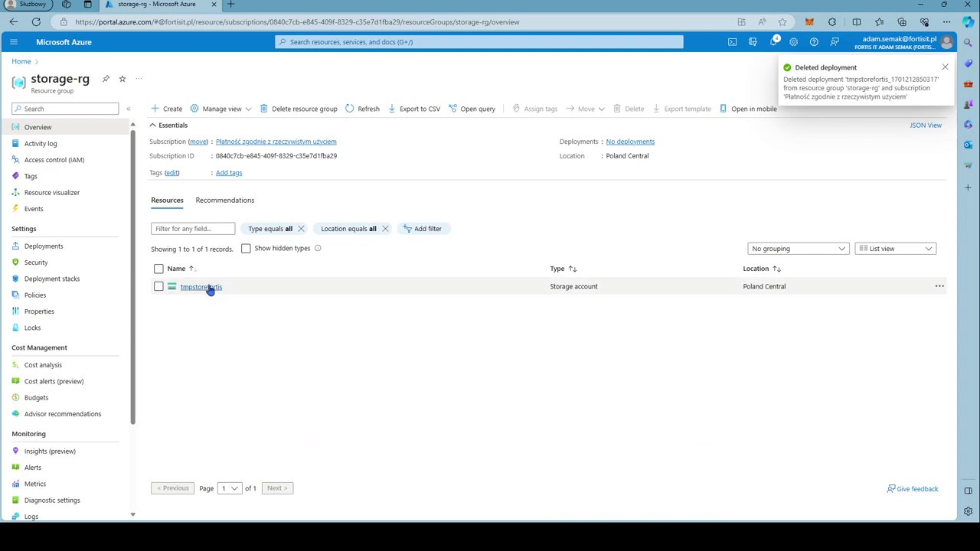
Delete the tmpstorefortis storage account, pasting its name to confirm, and reopen its entry
left_click(203, 287)
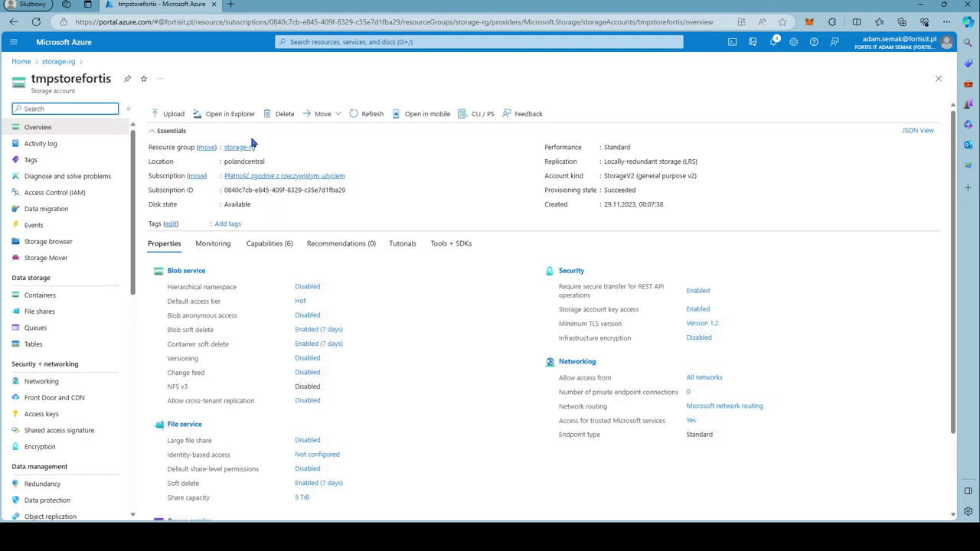
left_click(277, 117)
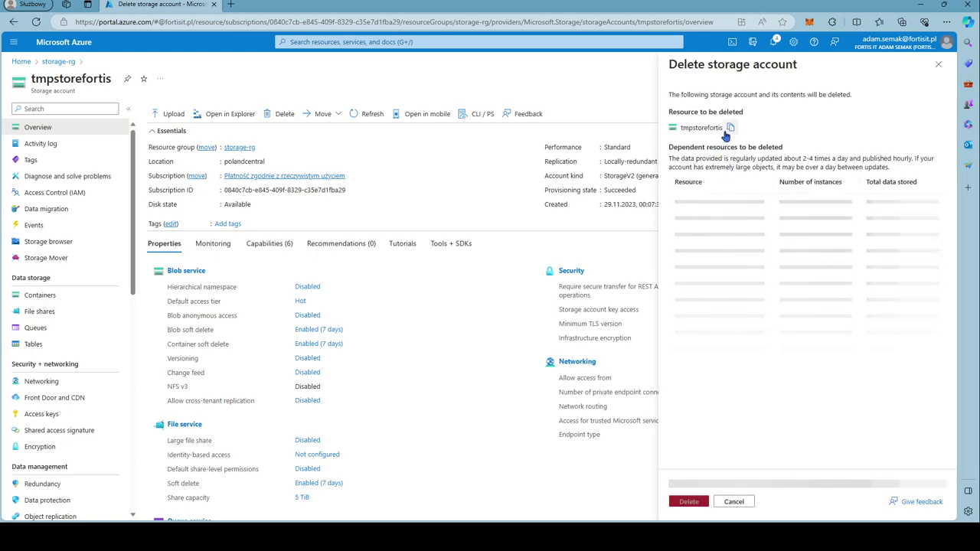
left_click(689, 482)
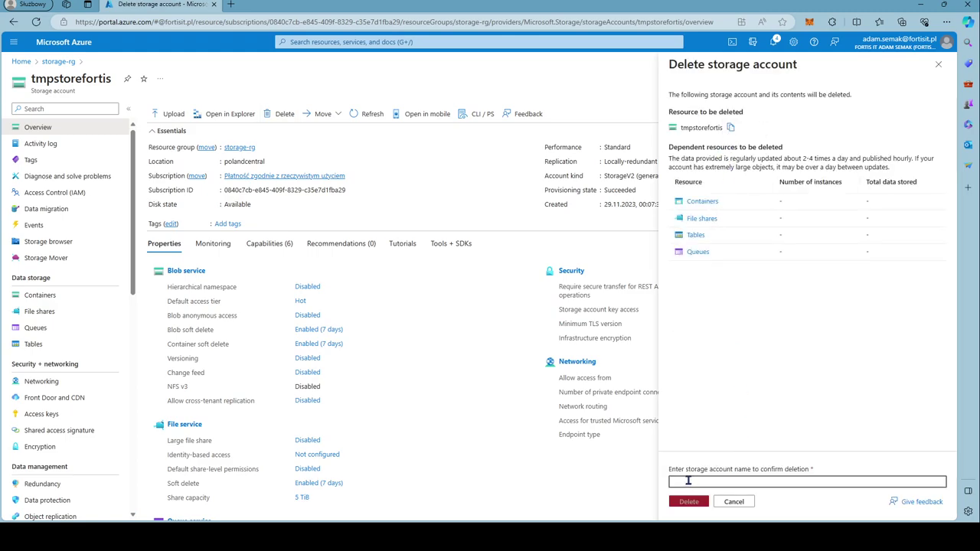
key("ctrl+v")
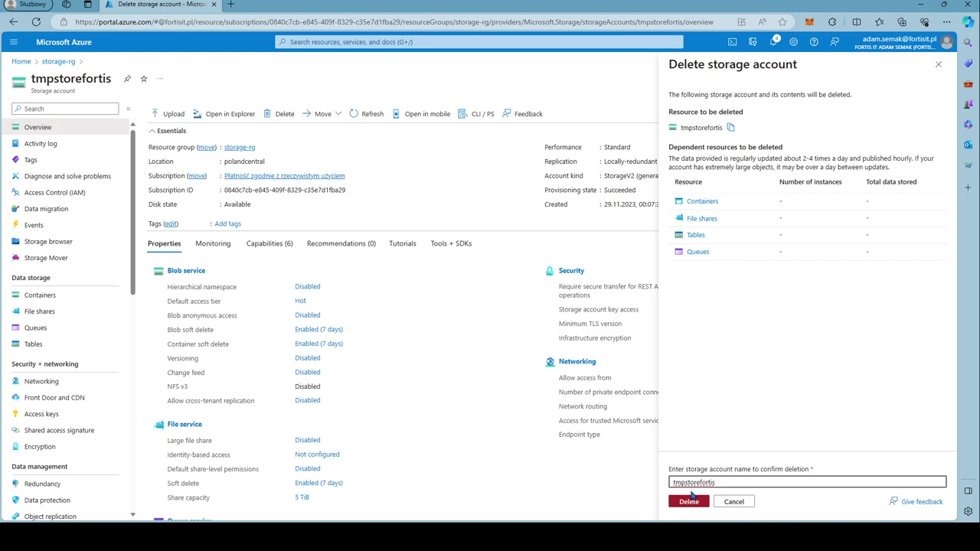
left_click(689, 503)
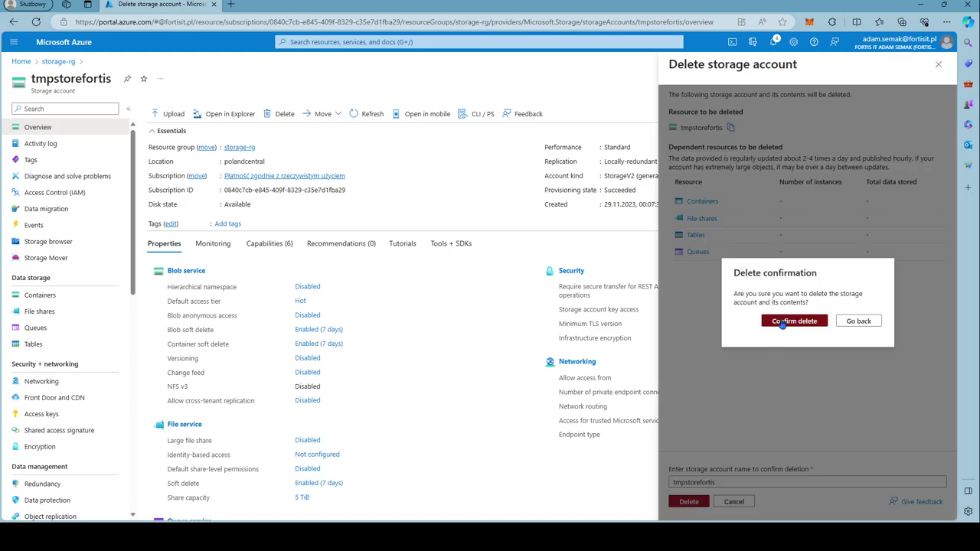
left_click(782, 323)
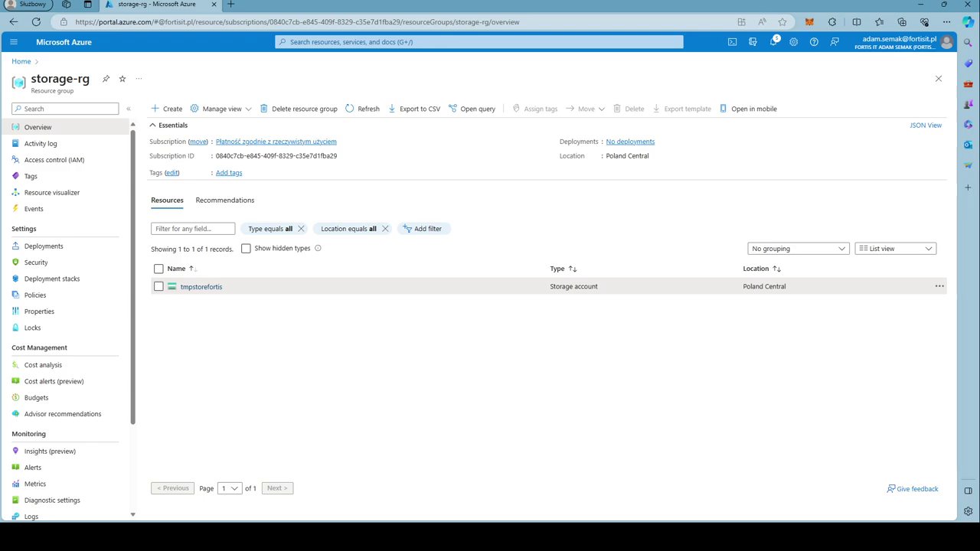
left_click(213, 288)
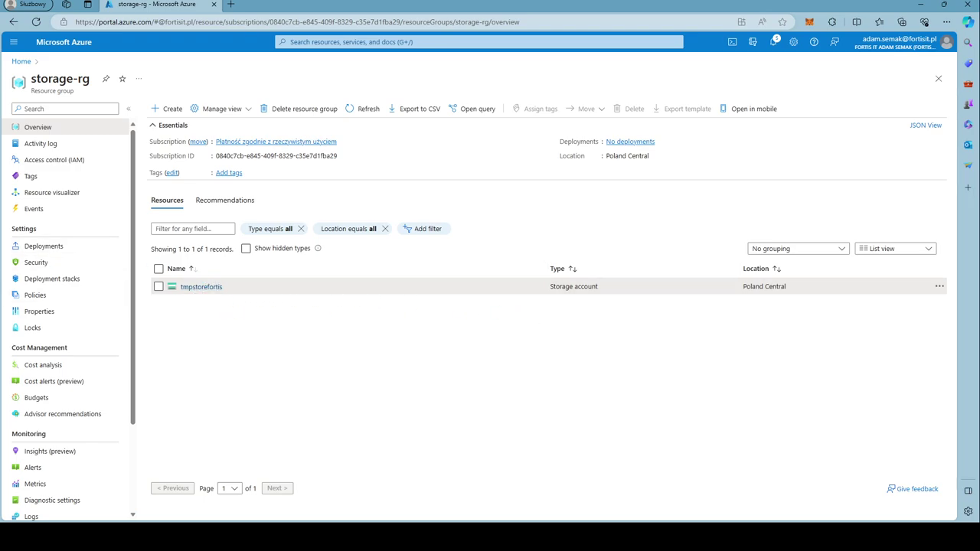